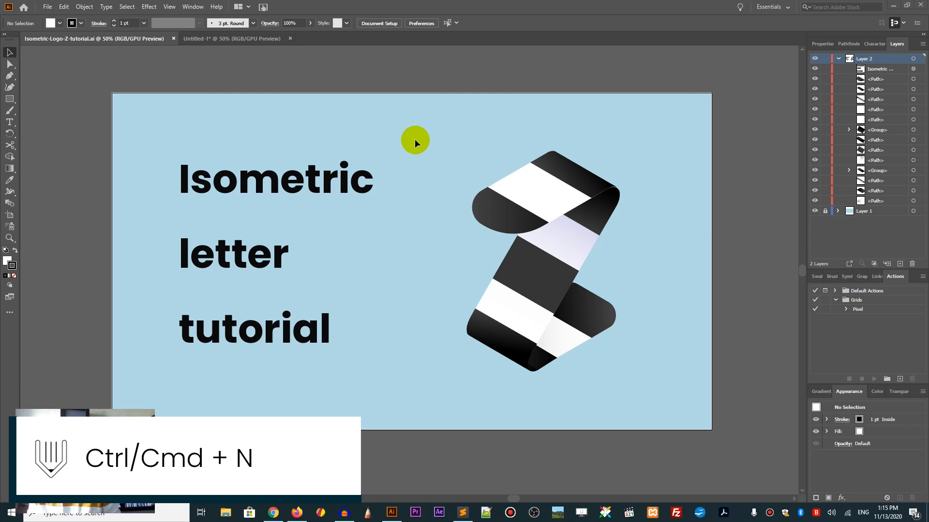
left_click(48, 7)
left_click(54, 22)
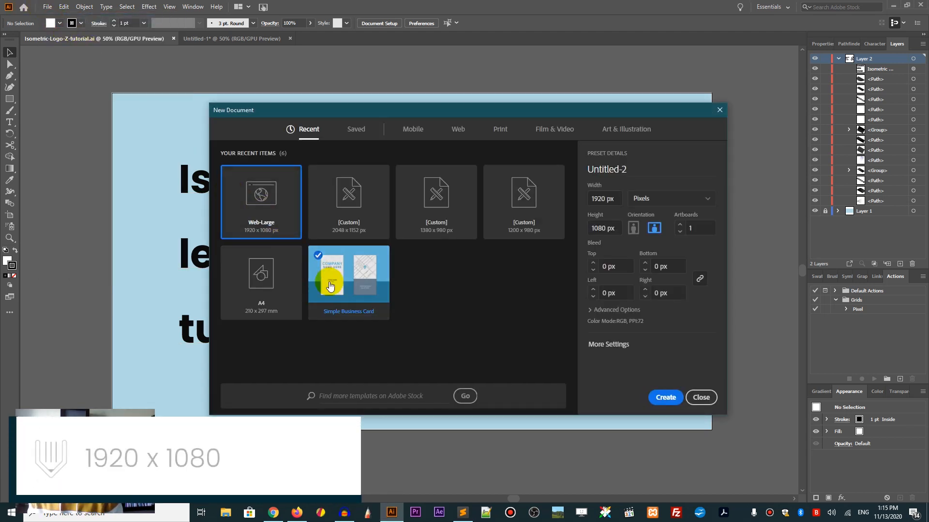
left_click(701, 397)
- Switch to the Untitled-1 document and show the grid over its blue artboard
left_click(249, 43)
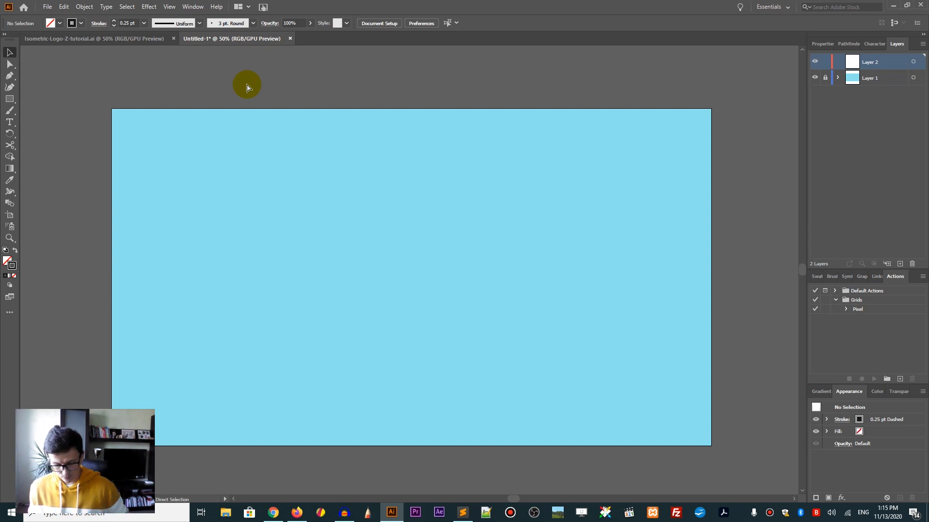
key("ctrl+apostrophe")
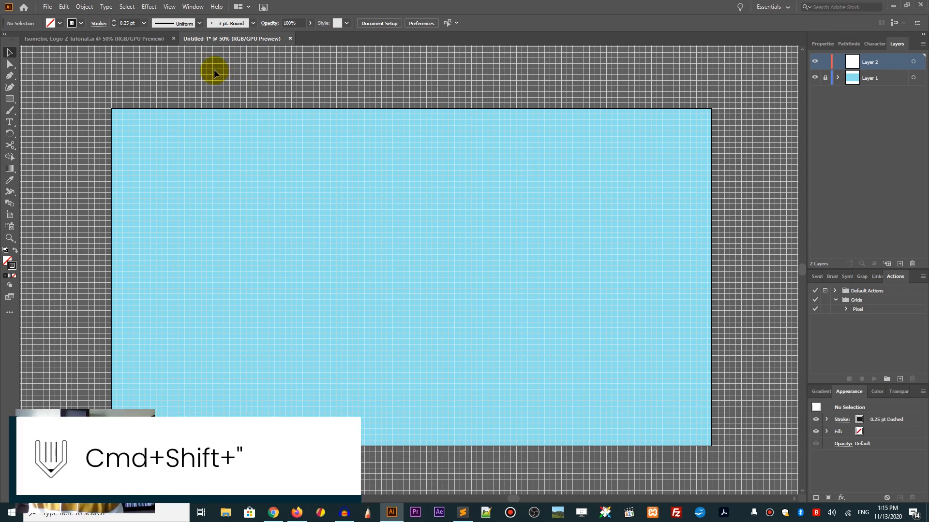
left_click(170, 12)
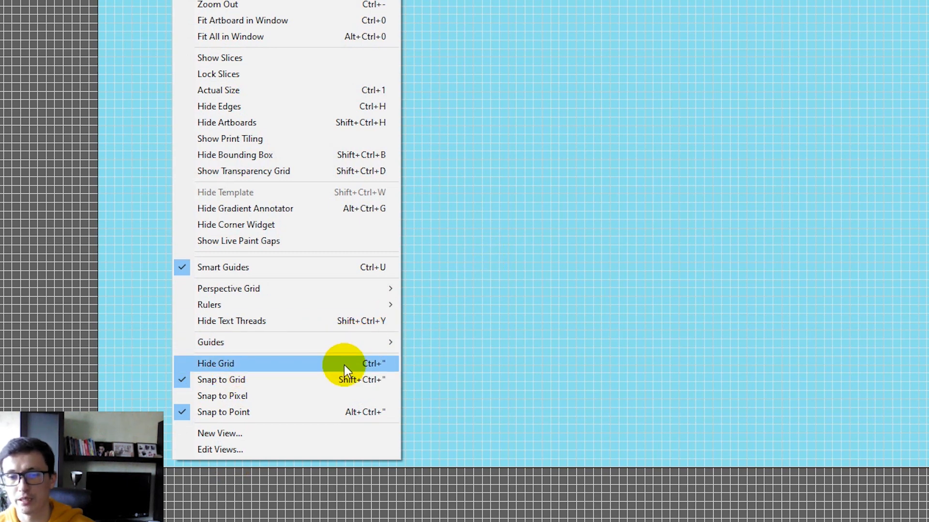
left_click(476, 302)
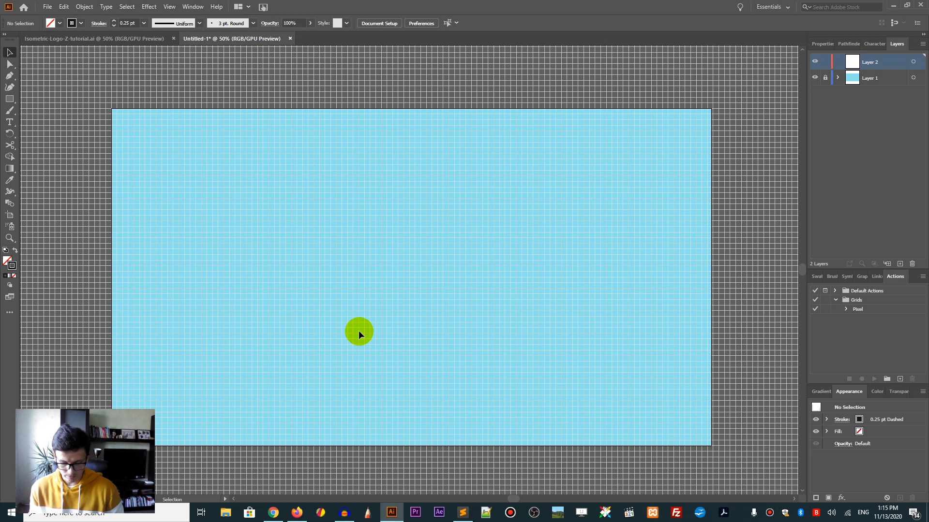
- Draw an open Z-shaped path with the Pen tool, 360 px wide and 288 px high, snapping its four points to the grid
key("p")
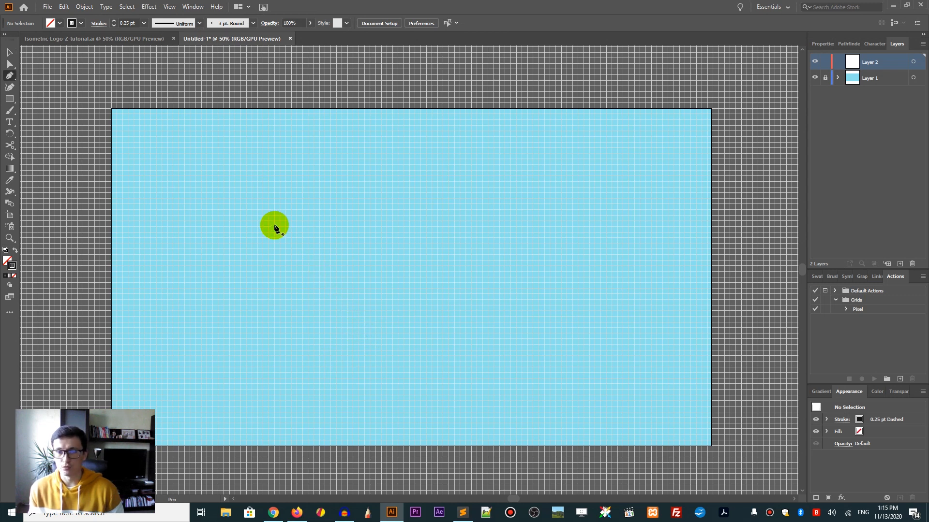
left_click(223, 176)
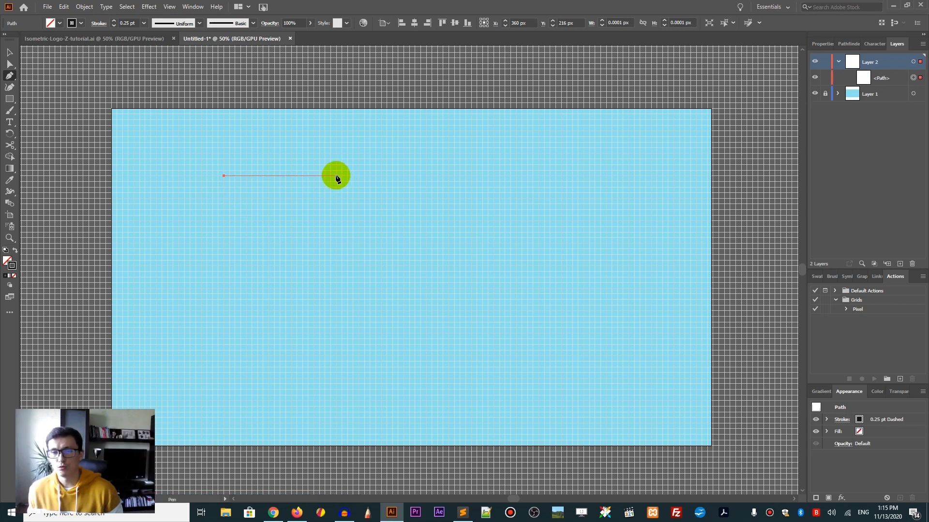
left_click(336, 175)
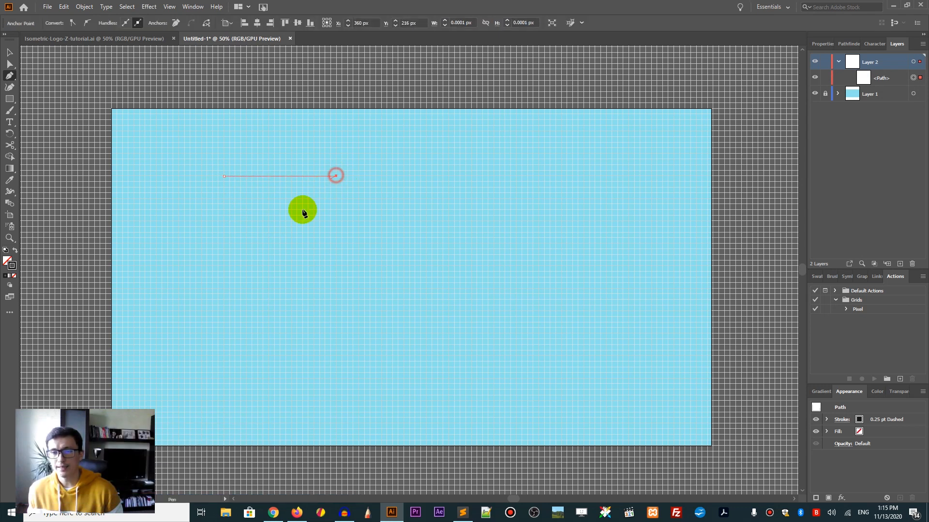
left_click(224, 266)
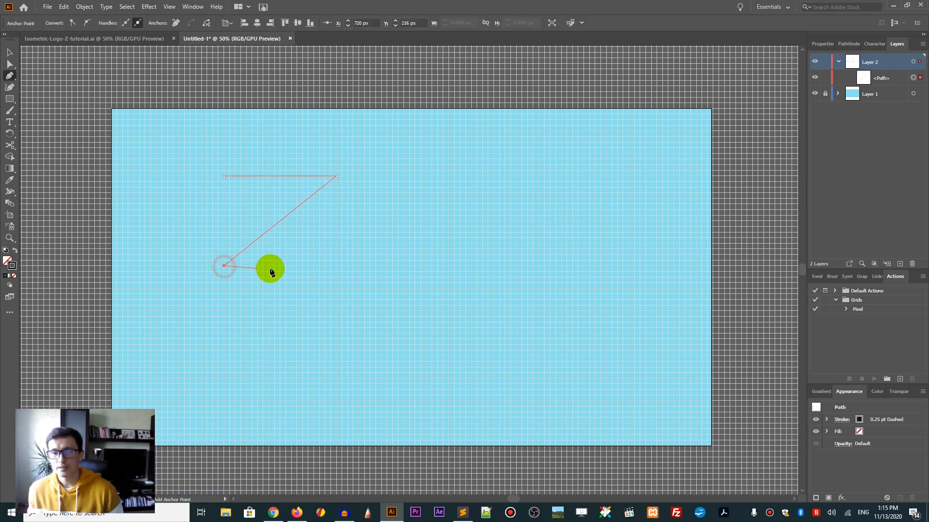
left_click(328, 266)
key("v")
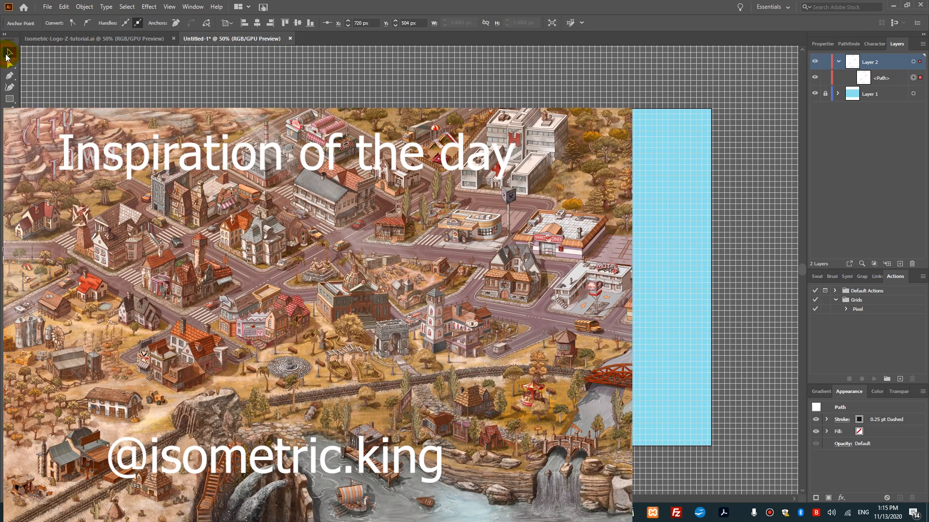
- Set the Z path's stroke colour to white (ffffff)
left_click(7, 259)
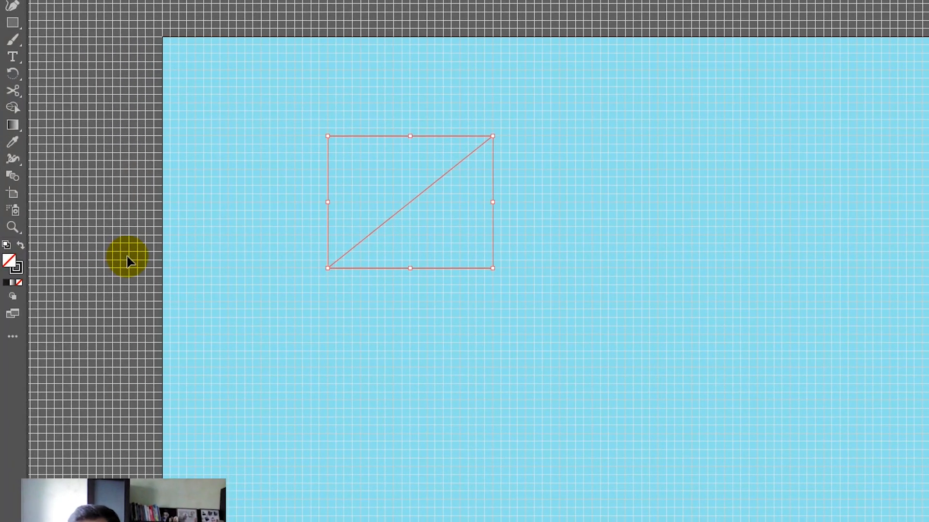
key("a")
key("ctrl+equal")
key("ctrl+equal")
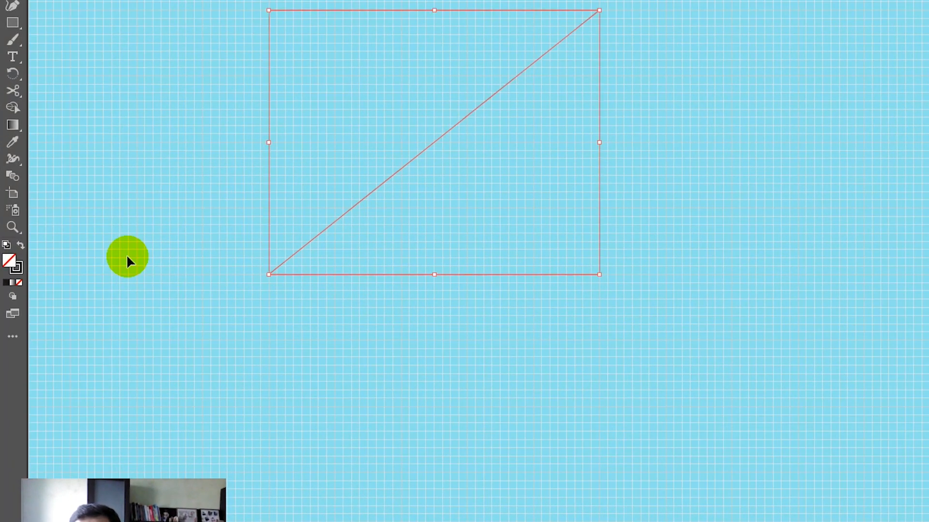
mouse_move(186, 81)
left_mouse_down()
mouse_move(184, 209)
mouse_move(204, 177)
left_mouse_up()
double_click(17, 269)
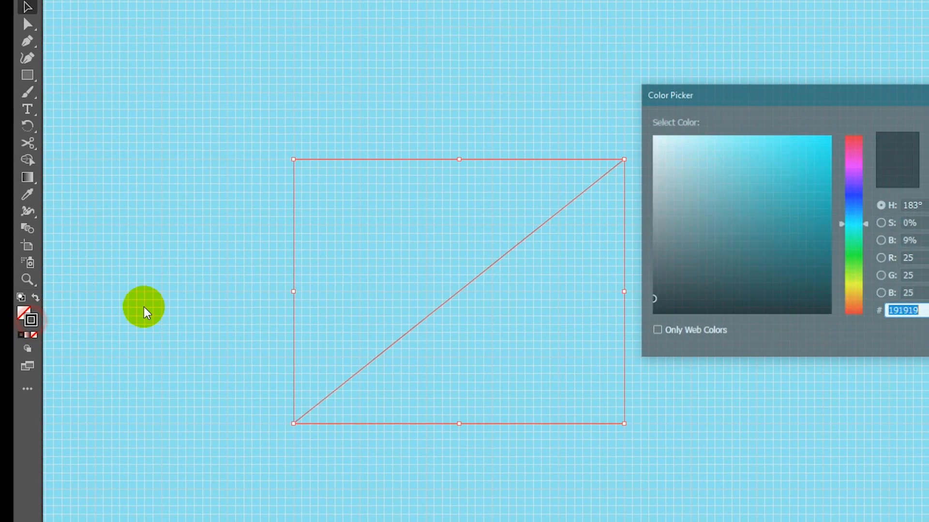
left_click_drag(699, 168, 640, 128)
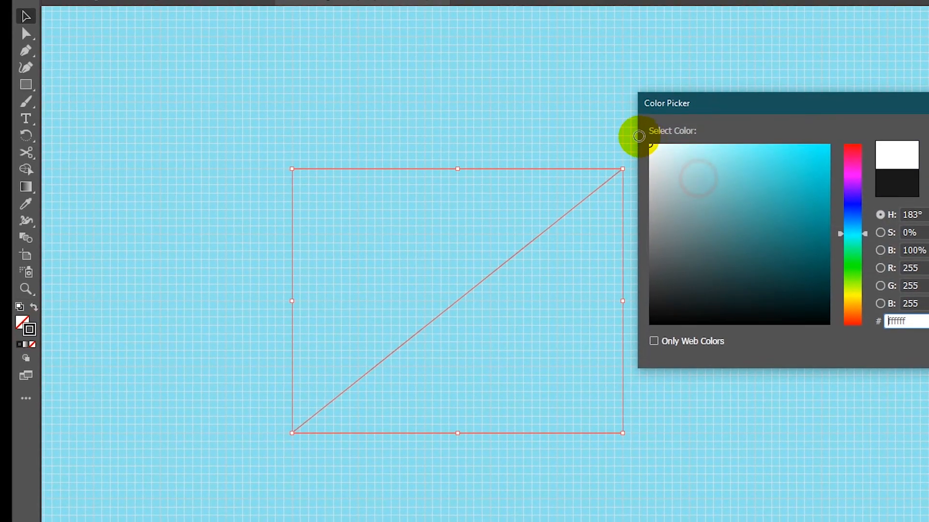
key("Return")
left_click(246, 93)
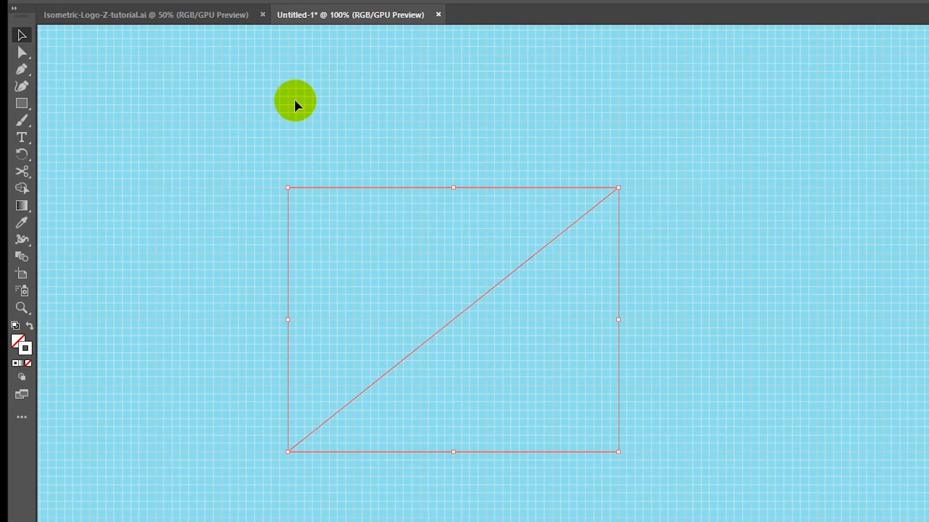
left_click_drag(659, 519, 658, 520)
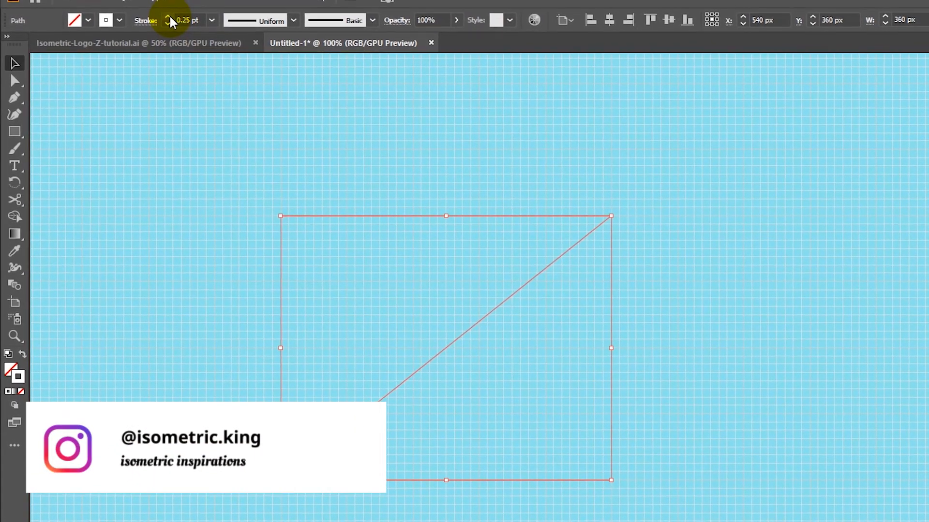
- Set the Z path's stroke weight to 5 pt
left_click(168, 18)
left_click(168, 18)
left_click(166, 29)
left_click(166, 29)
left_click(167, 29)
left_click(167, 29)
left_click(166, 29)
left_click(144, 33)
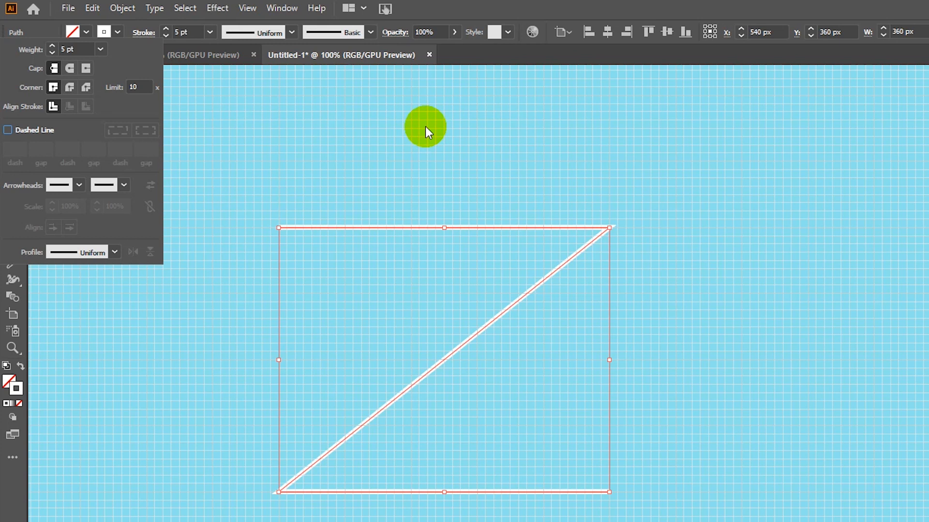
- Round the Z path's two inner anchor corners with a corner radius of 20 px
key("a")
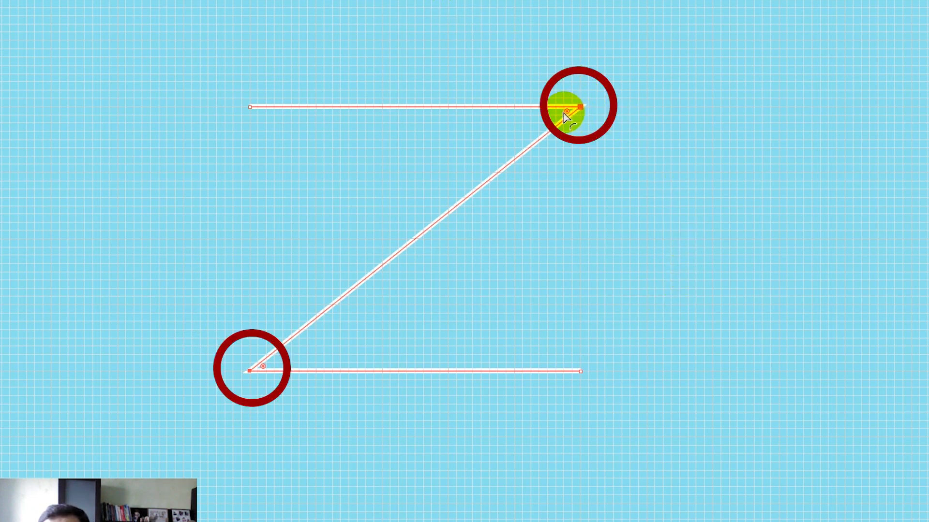
left_click_drag(343, 15, 330, 14)
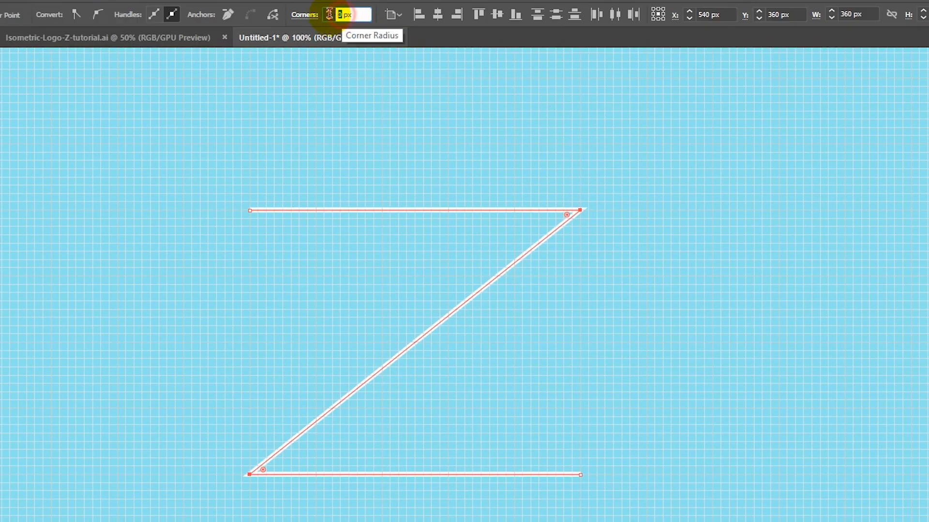
type("2")
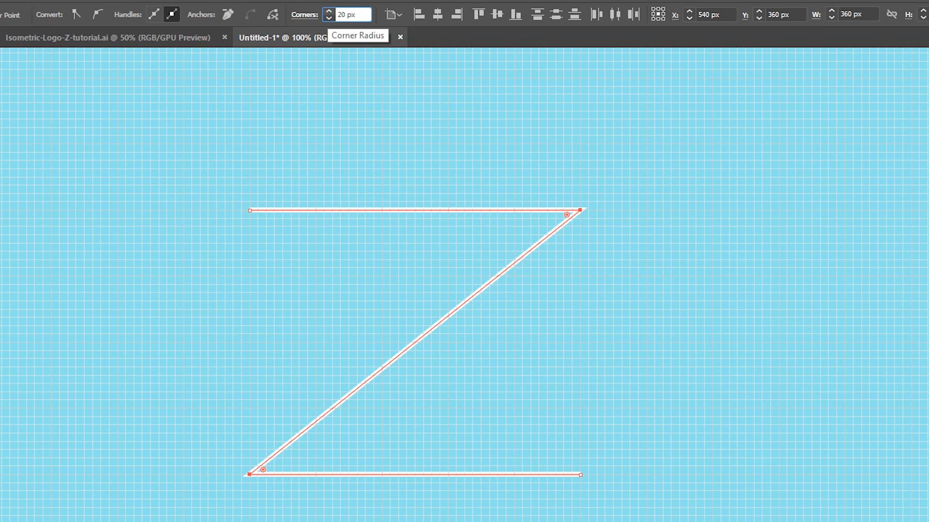
key("Return")
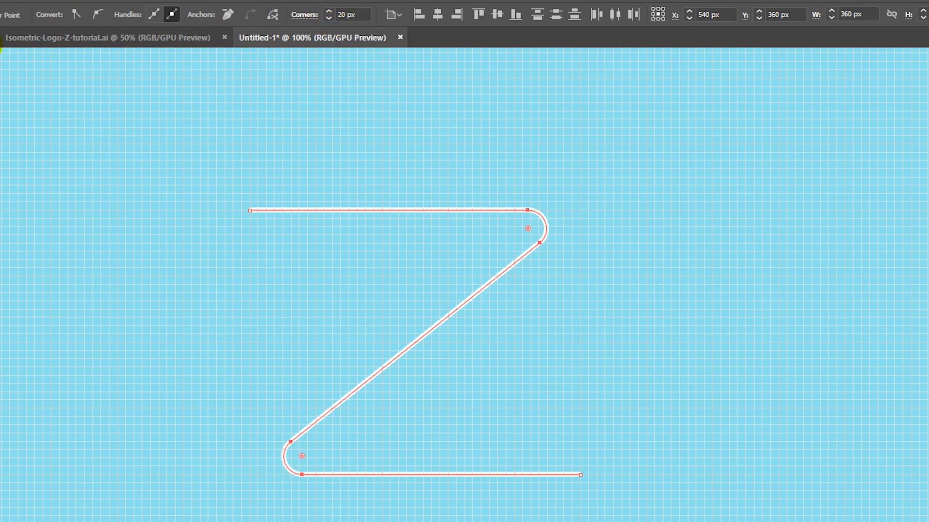
- Start a 3D Extrude & Bevel effect on the whole Z path and set its position to Isometric Right
key("v")
left_click(161, 168)
left_click_drag(176, 161, 668, 494)
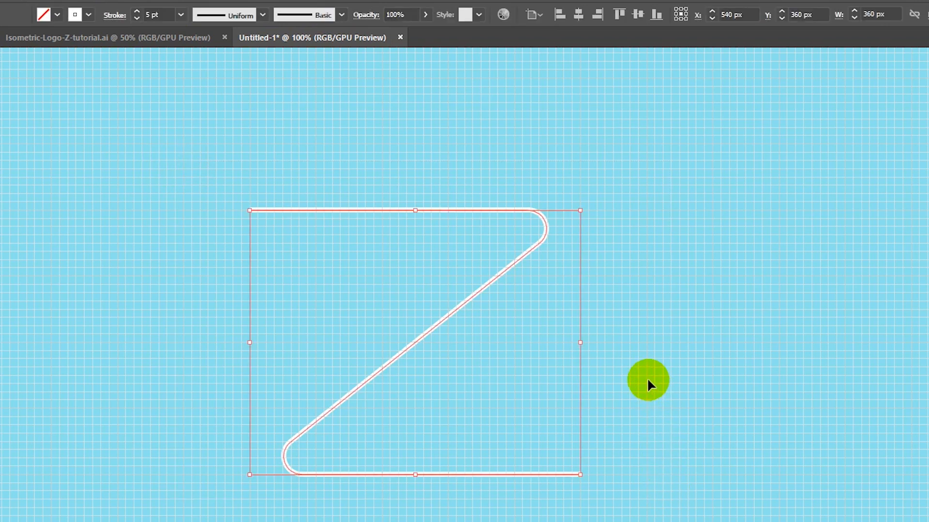
left_click(196, 0)
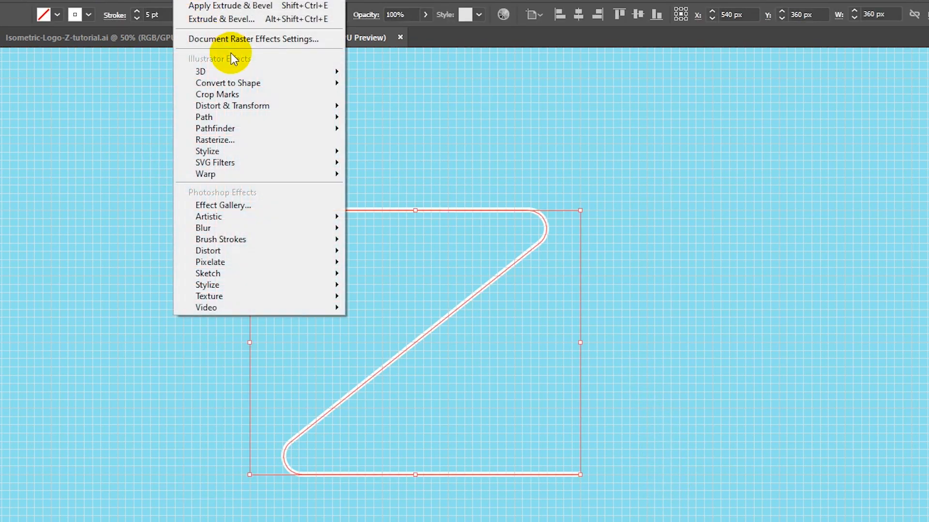
mouse_move(228, 71)
left_click(405, 71)
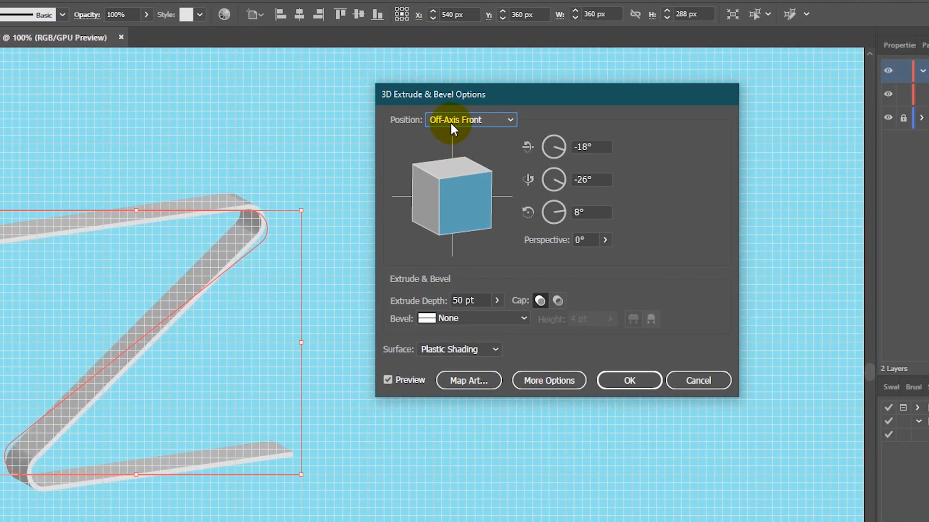
left_click(451, 121)
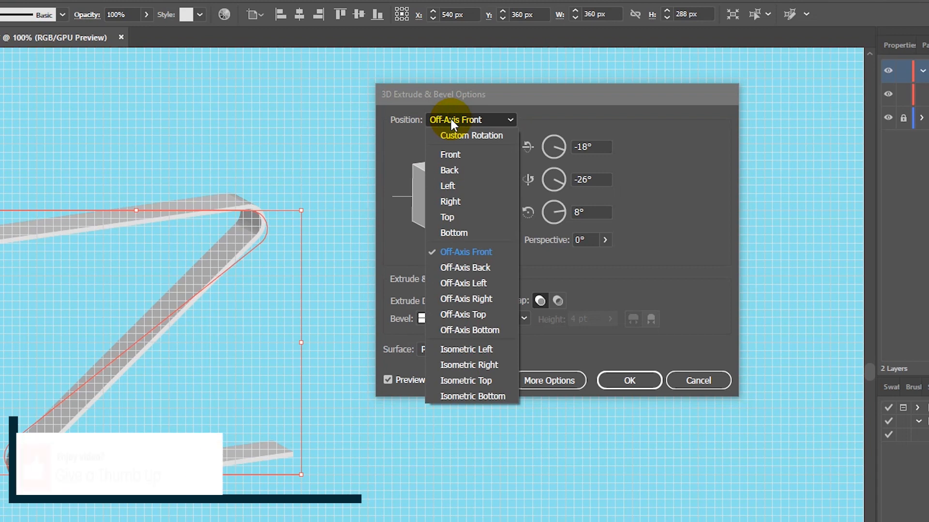
left_click(460, 361)
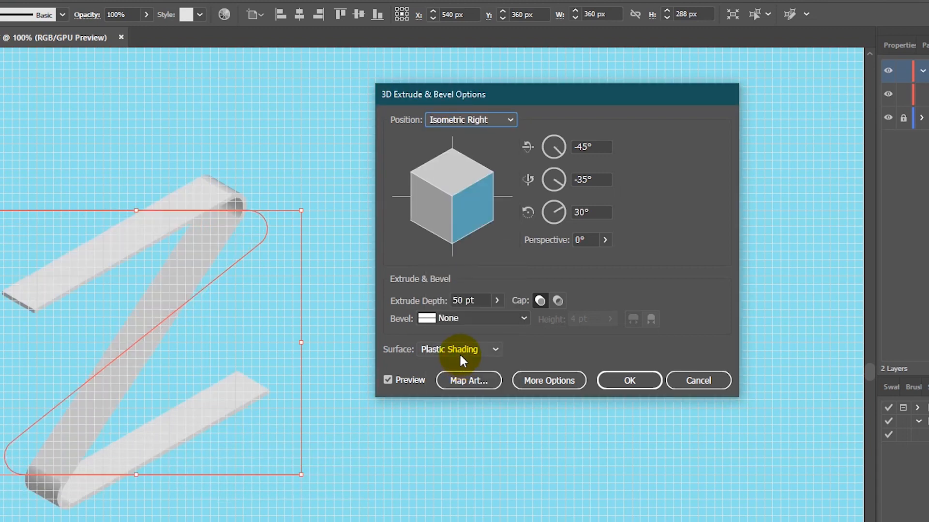
- Try an extrude depth of 150 pt on the Z path
double_click(466, 299)
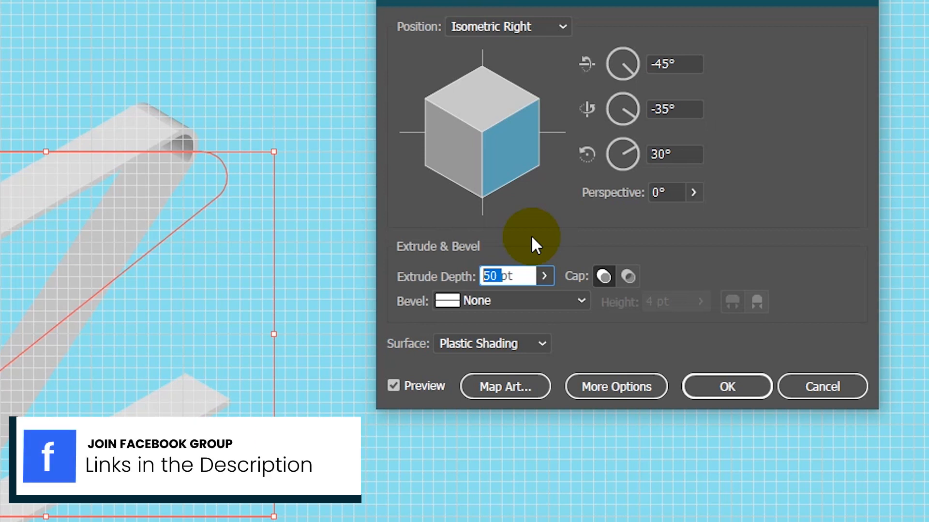
key("Left")
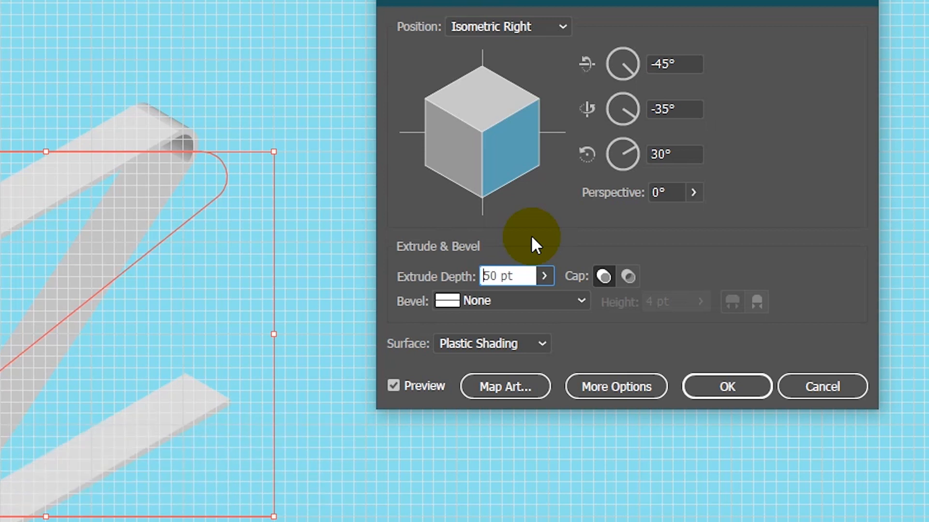
type("1")
key("Return")
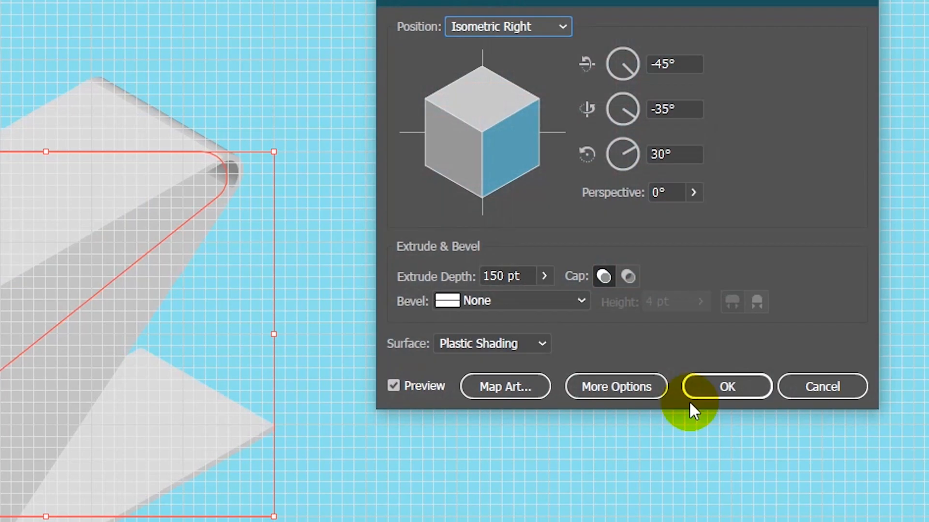
- Set the extrude depth to 135 pt with Diffuse Shading as the surface, and apply the effect
left_click(497, 270)
key("BackSpace")
type("3")
key("Delete")
type("5")
key("Tab")
left_click(497, 348)
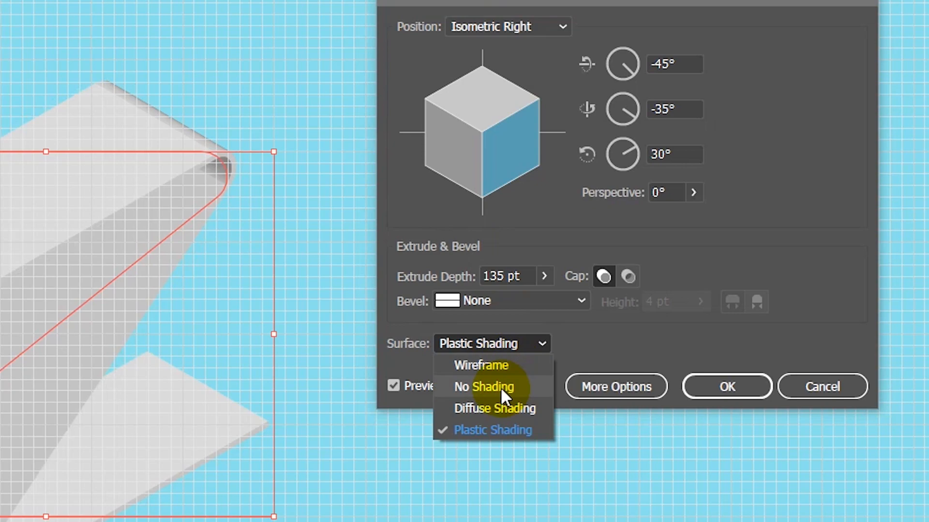
left_click(495, 409)
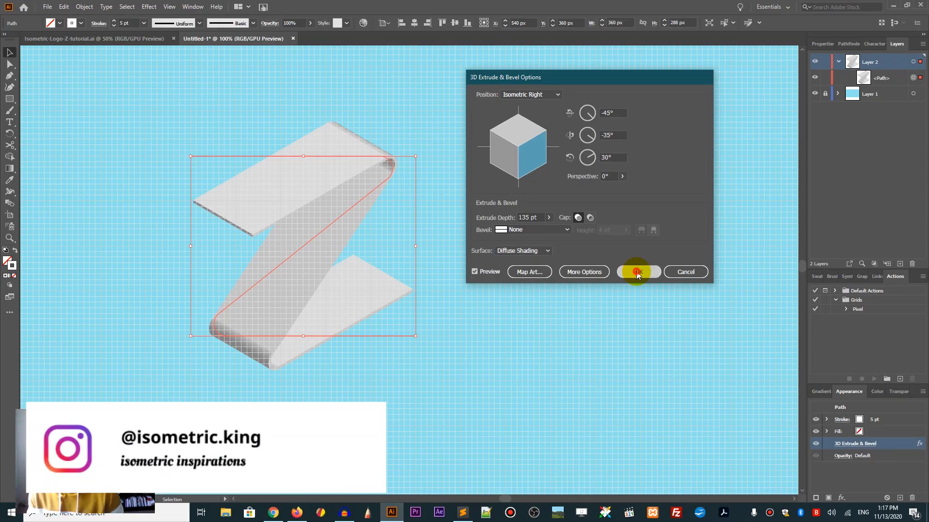
left_click(637, 273)
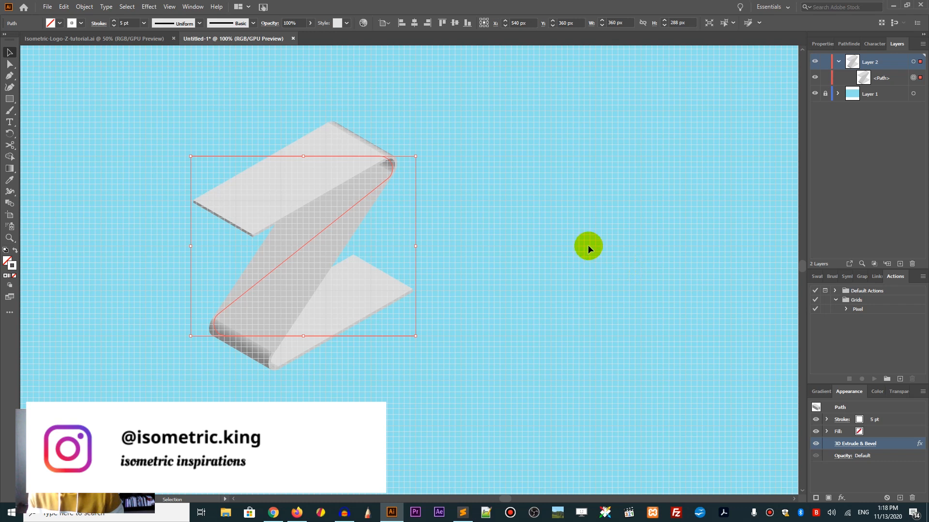
- Reduce the extruded Z path's stroke weight to 0.25 pt
left_click(113, 25)
left_click(114, 25)
left_click(114, 25)
left_click(114, 25)
left_click(113, 25)
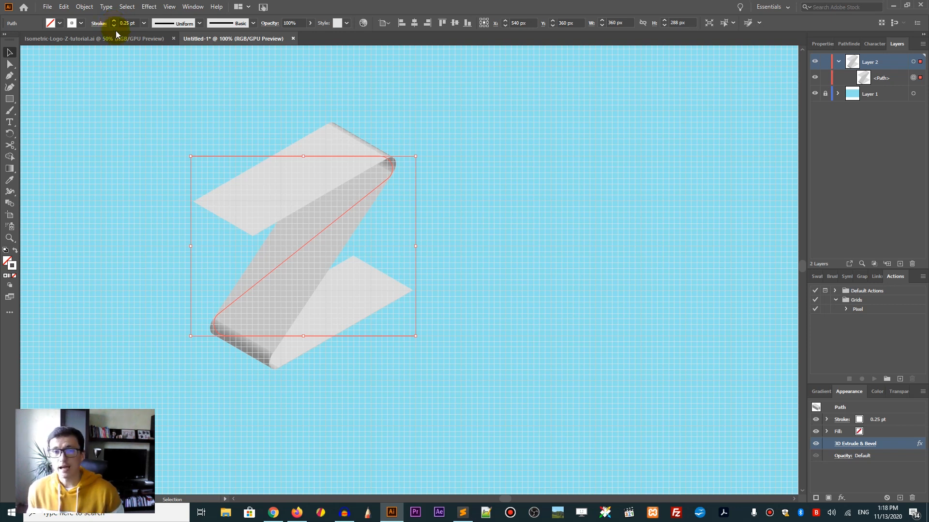
- Cut the Z path with the Scissors tool at the anchor where the upper curve meets the diagonal
key("c")
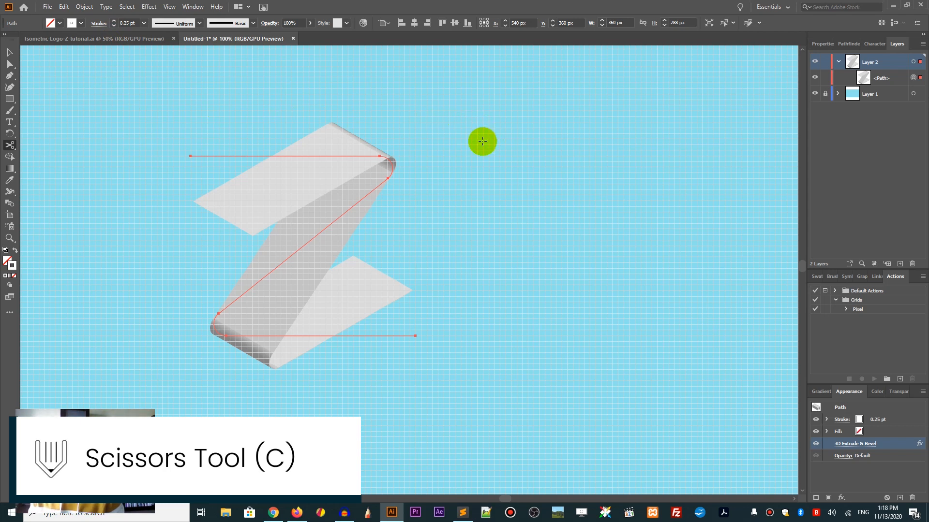
left_click(388, 178)
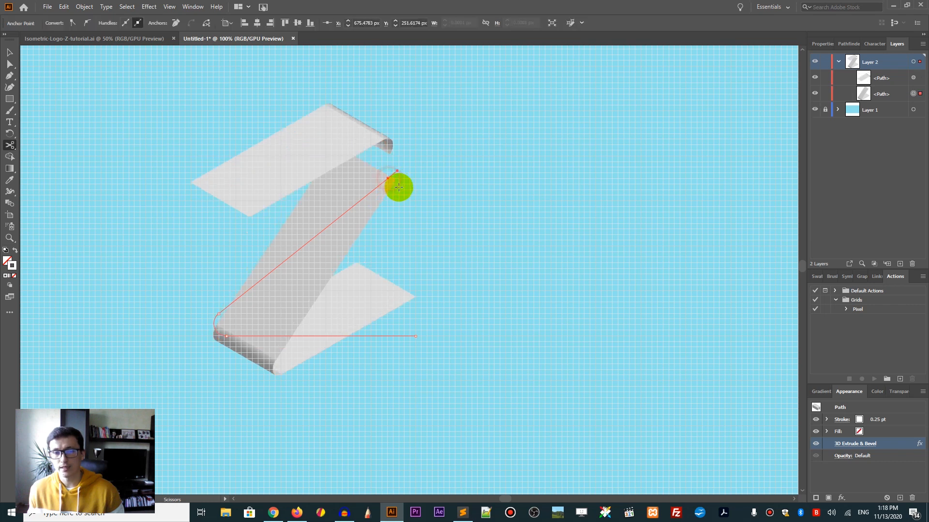
- Cut the Z path at the anchor where the lower curve meets the bottom segment
left_click(226, 335)
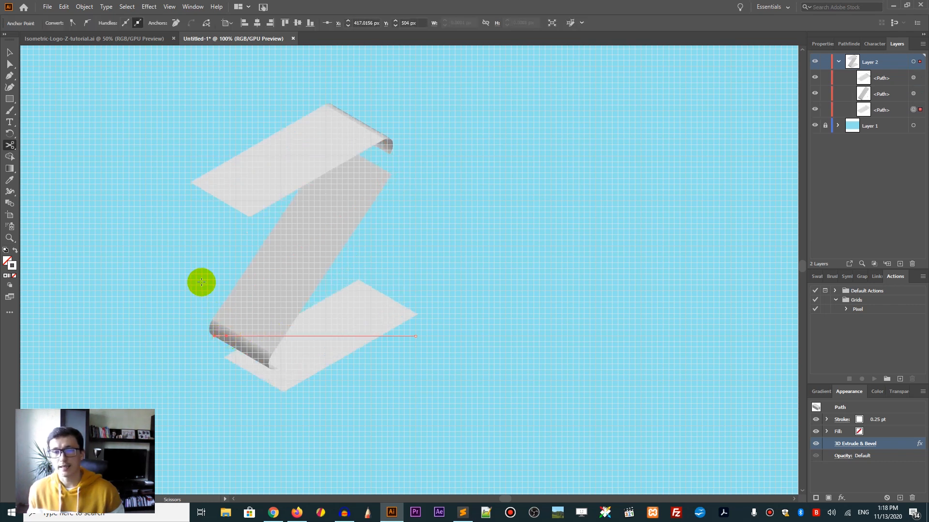
left_click(10, 52)
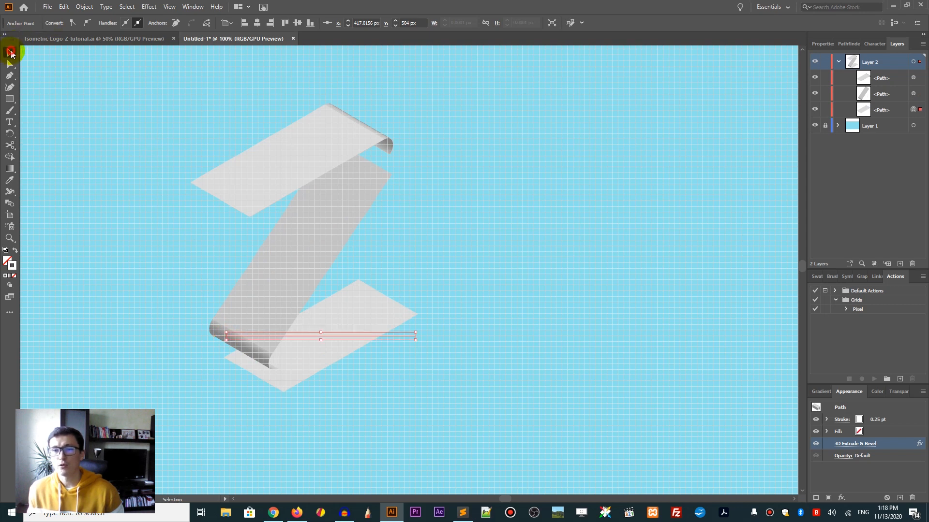
- Nudge the upper ribbon piece straight down to bring its curved end close to the top of the diagonal piece
left_click(314, 151)
key("Down")
key("Down")
key("Down")
key("Down")
key("Down")
key("Down")
key("Down")
key("Down")
key("Down")
key("Down")
key("Down")
key("Down")
key("Down")
key("Down")
key("Down")
key("Down")
key("Down")
key("Down")
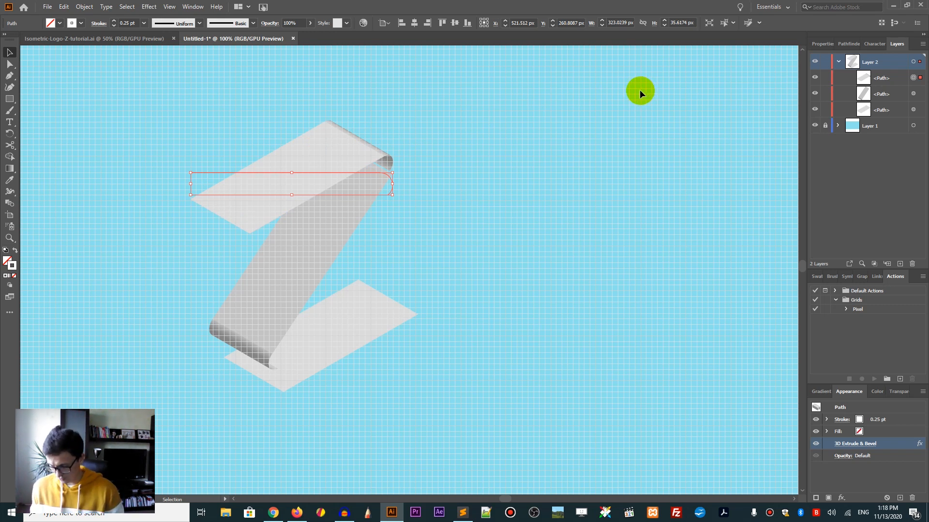
- Check the pixel-snapping options and fine-tune the upper ribbon piece 2 px right and 4 px down to meet the diagonal's edge
key("a")
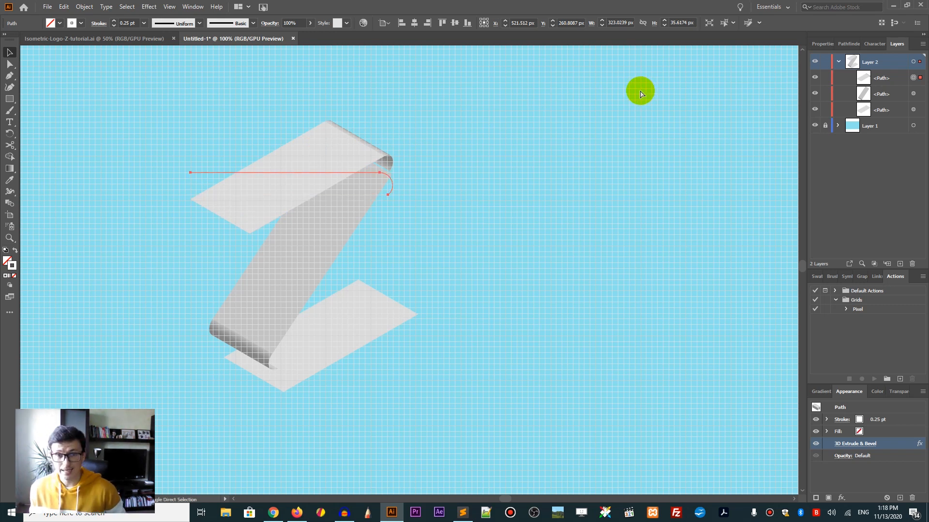
key("v")
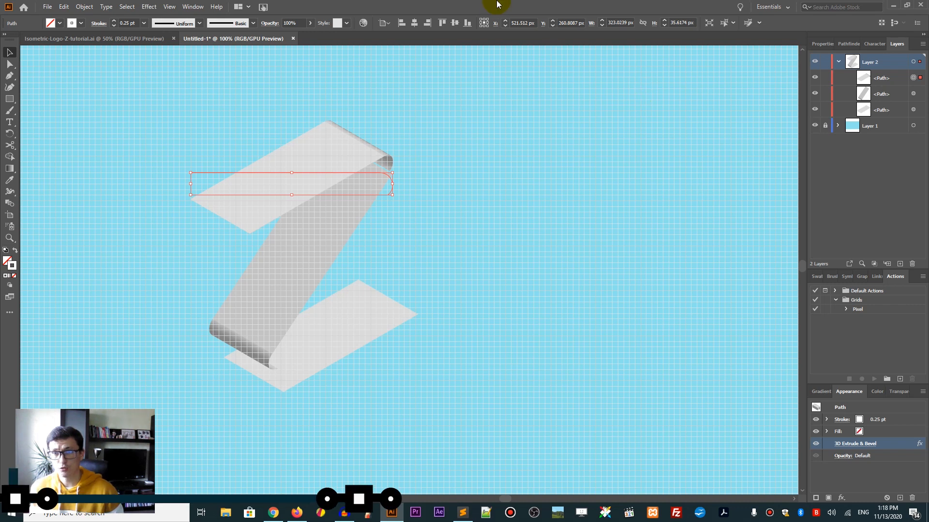
left_click(169, 6)
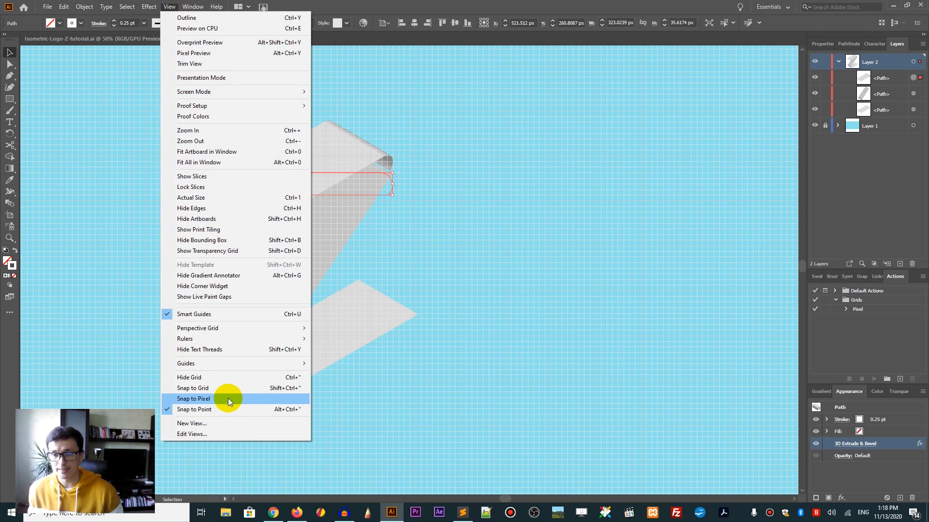
left_click(843, 21)
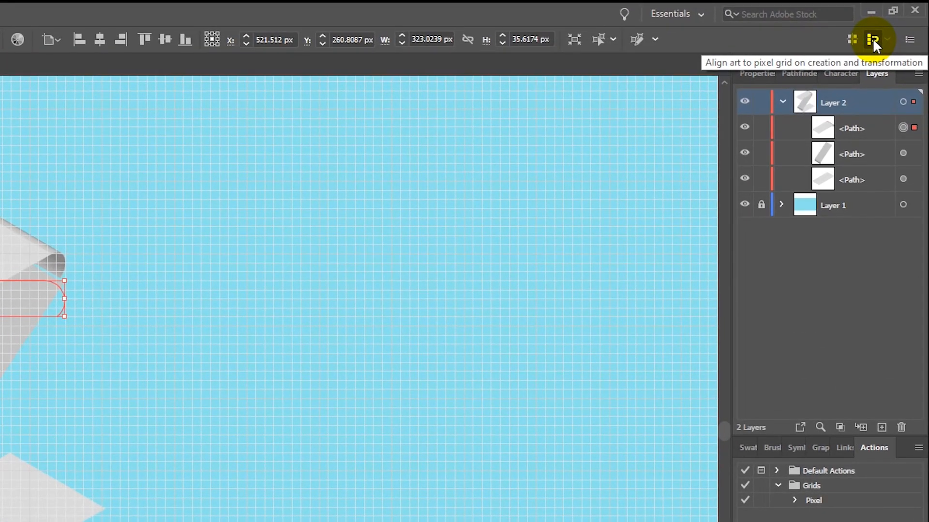
key("Down")
key("Right")
key("Down")
key("Down")
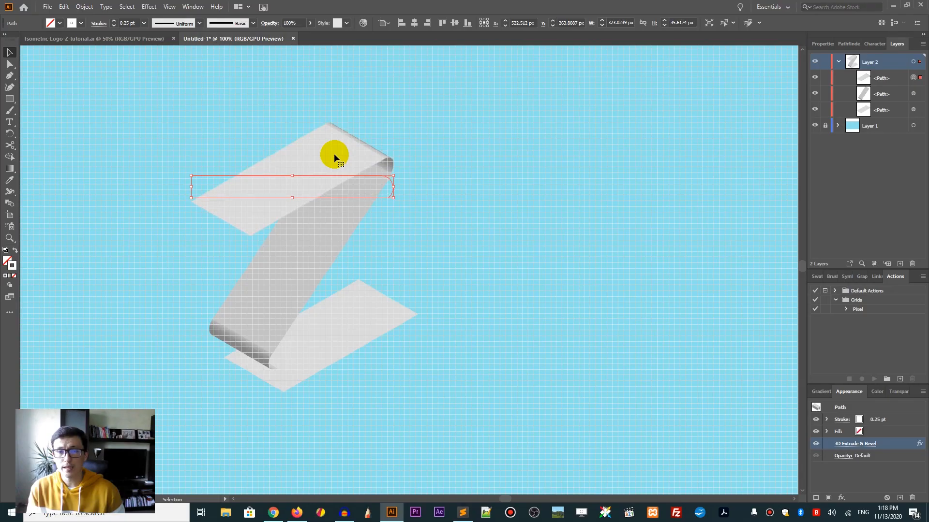
key("Right")
key("Down")
- Move the bottom ribbon piece up and slightly left so it joins the lower fold of the diagonal piece
left_click_drag(284, 381, 274, 377)
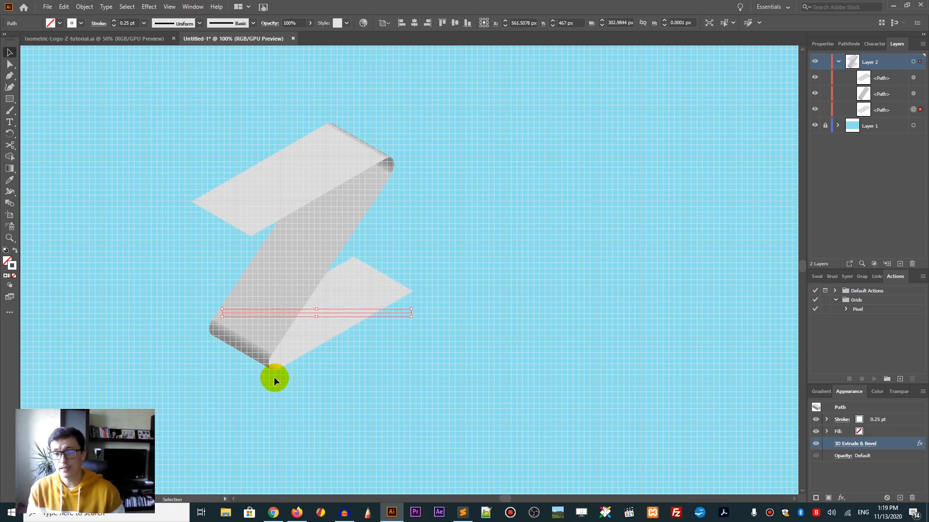
left_click(456, 203)
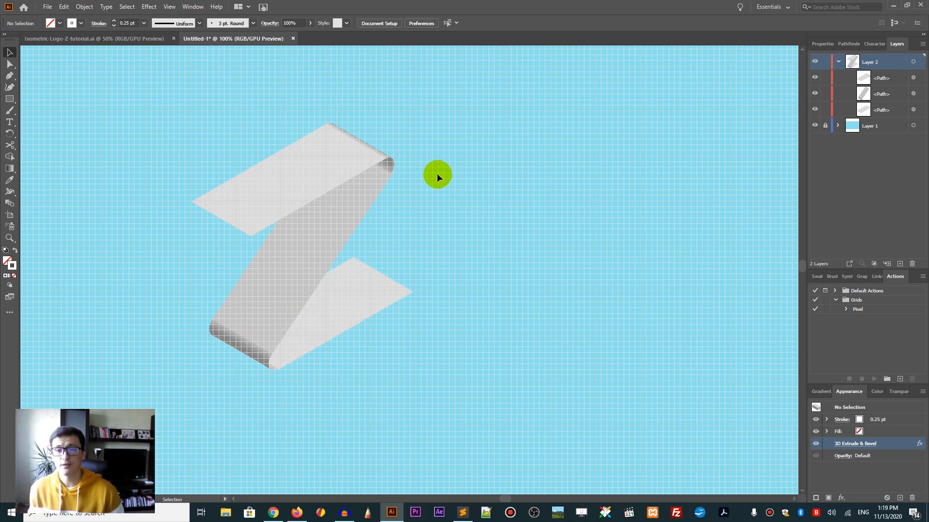
- Duplicate all three ribbon pieces in place, pasting the copies in front
key("ctrl+a")
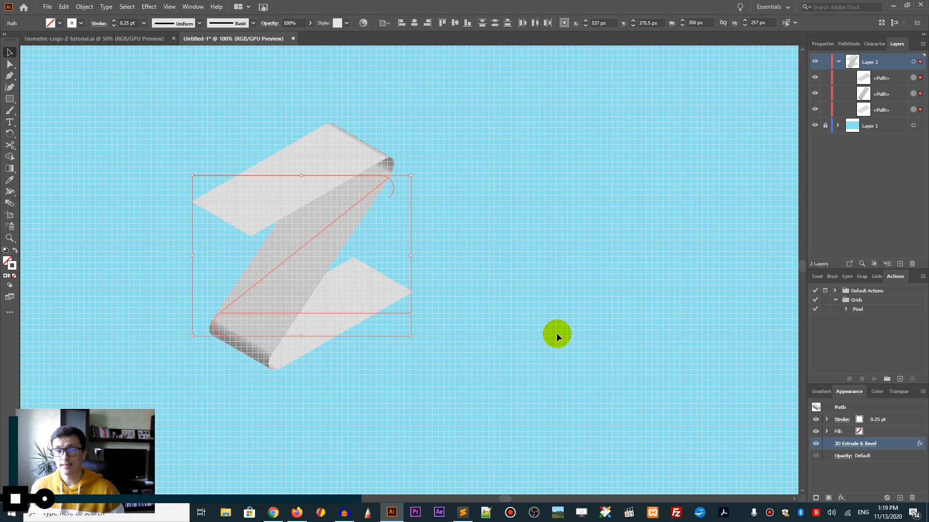
key("a")
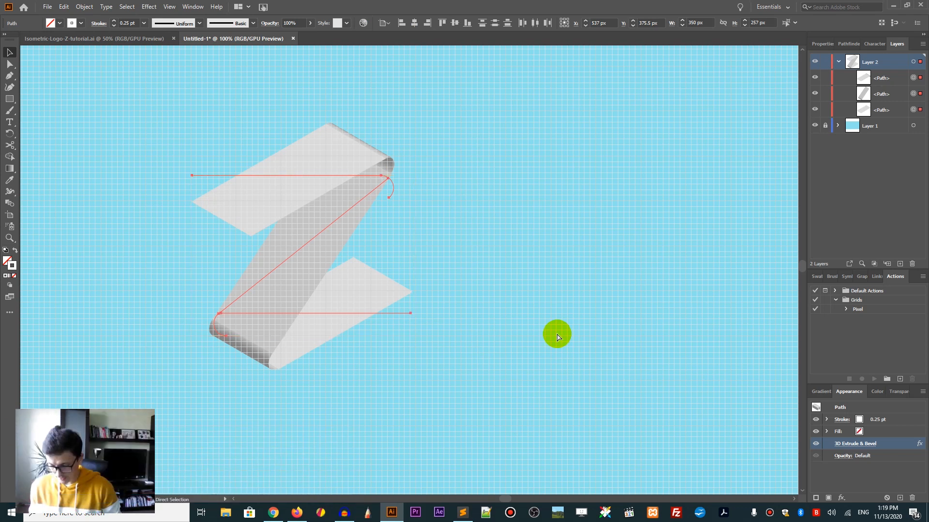
key("ctrl")
key("ctrl+c")
key("ctrl+f")
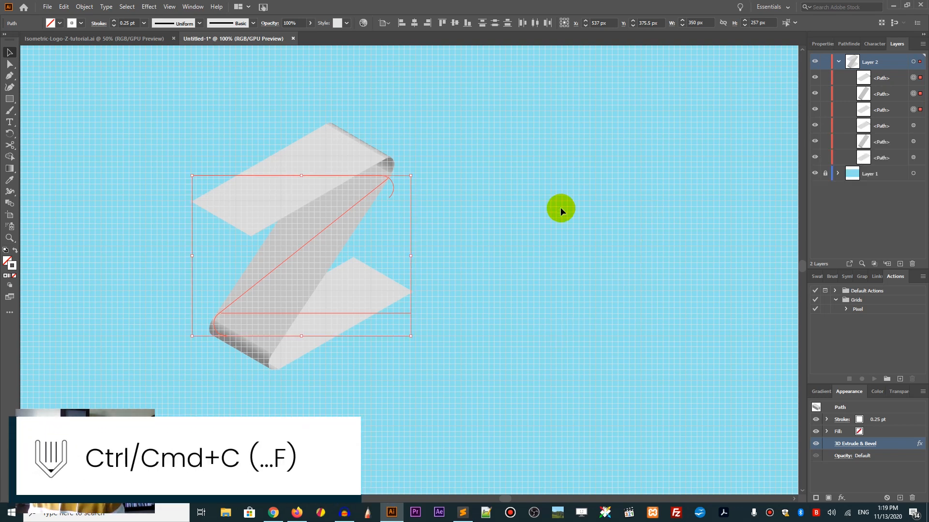
- Set the stroke color of the duplicated pieces to dark gray 303030
double_click(13, 266)
type("303030")
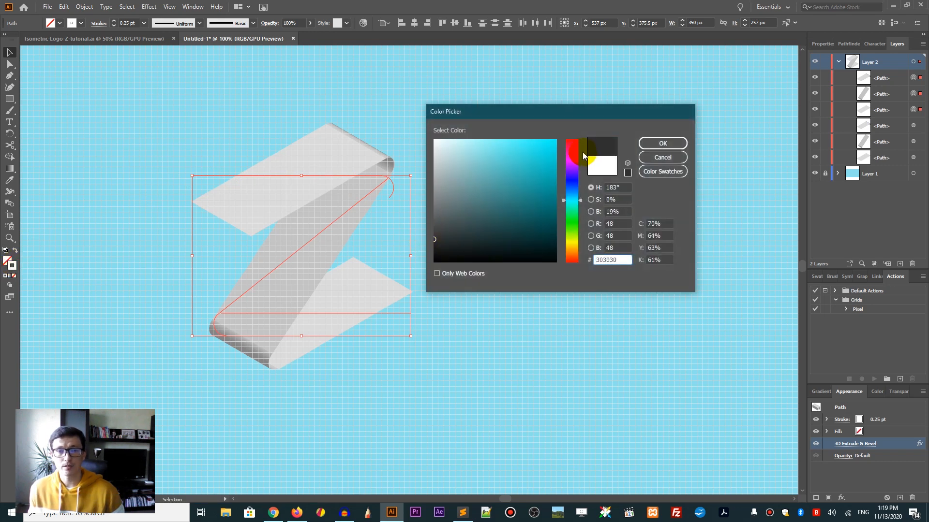
left_click(656, 142)
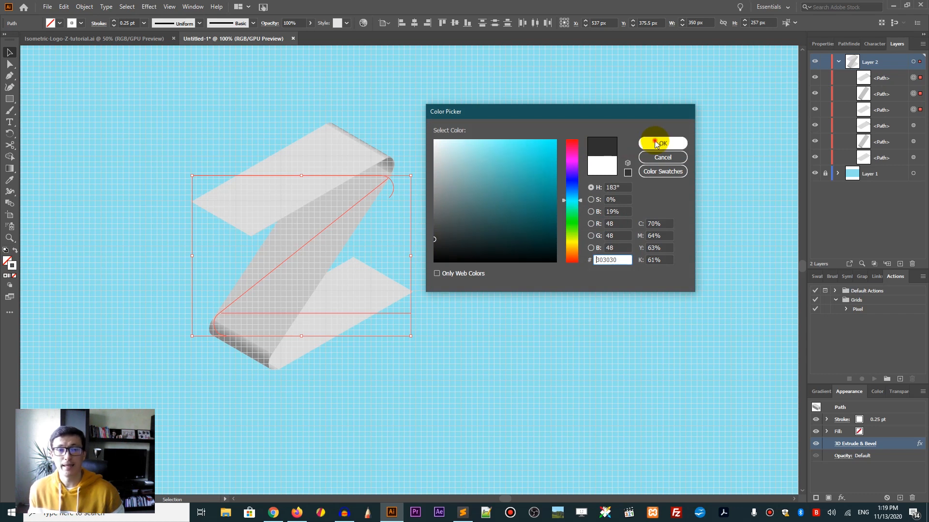
left_click(657, 143)
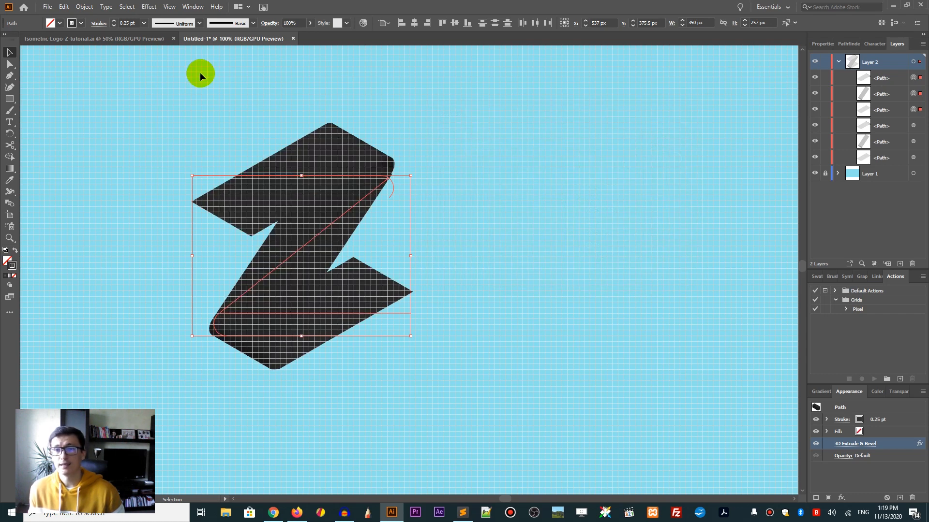
- Make the duplicates' stroke a dashed line with an 80 pt dash and a 70 pt gap
left_click(99, 24)
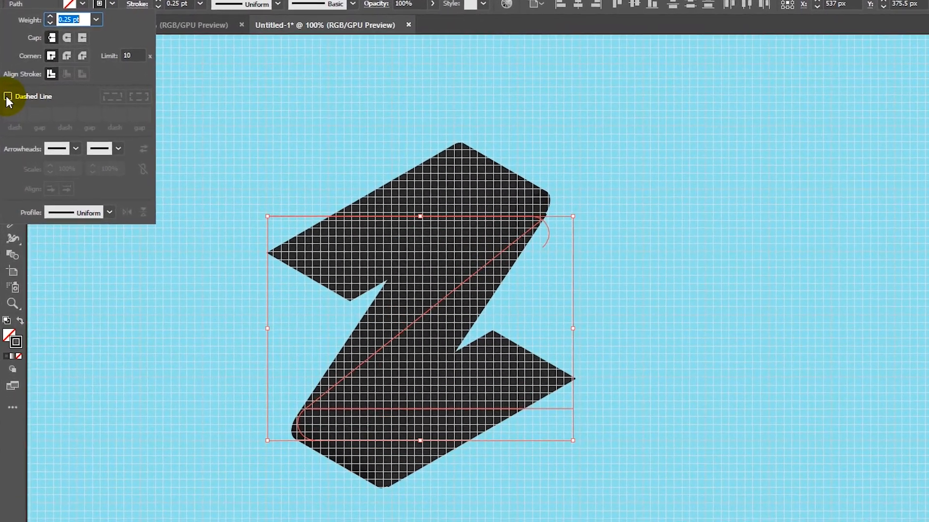
left_click(8, 100)
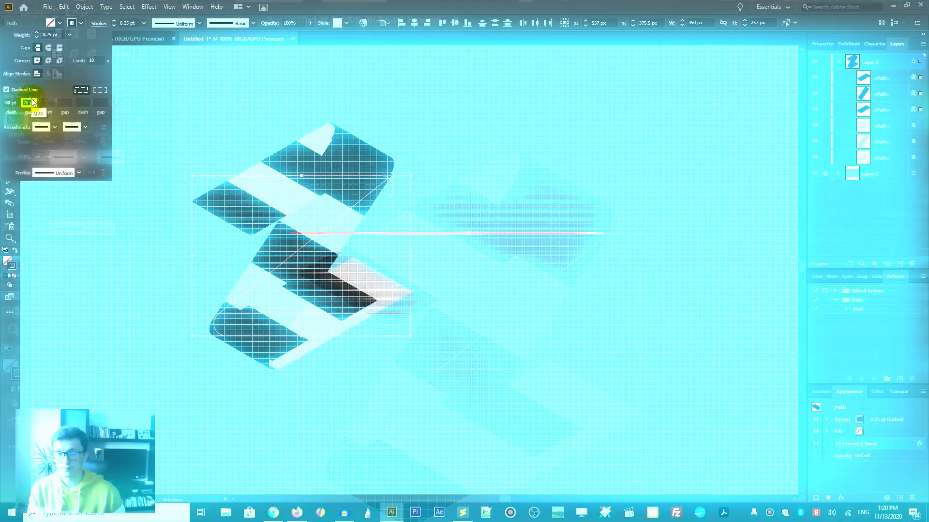
key("Up")
key("Up")
key("Up")
key("Up")
key("Up")
key("Up")
key("Up")
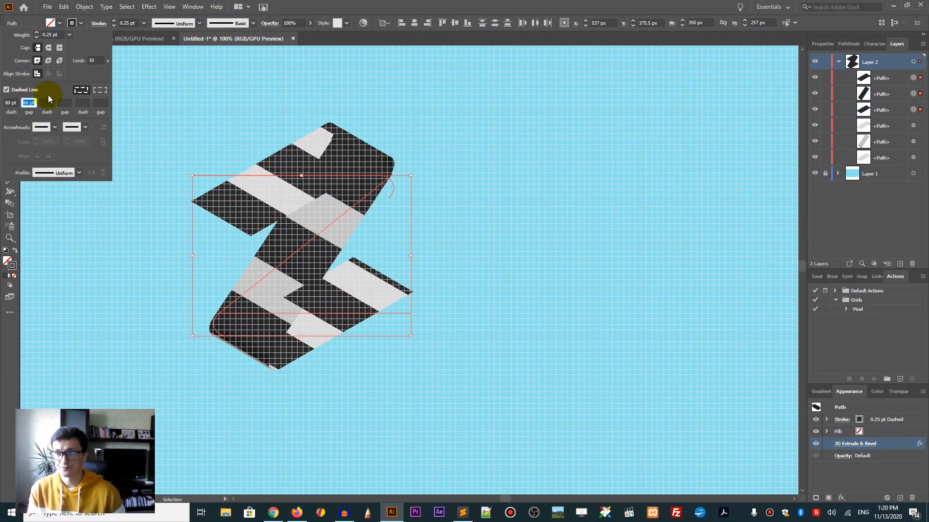
key("Up")
key("Up")
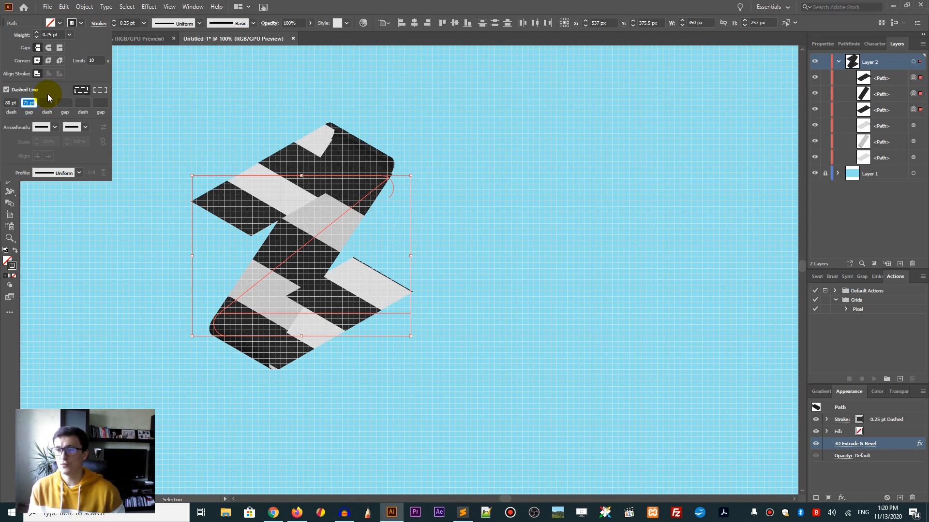
key("Down")
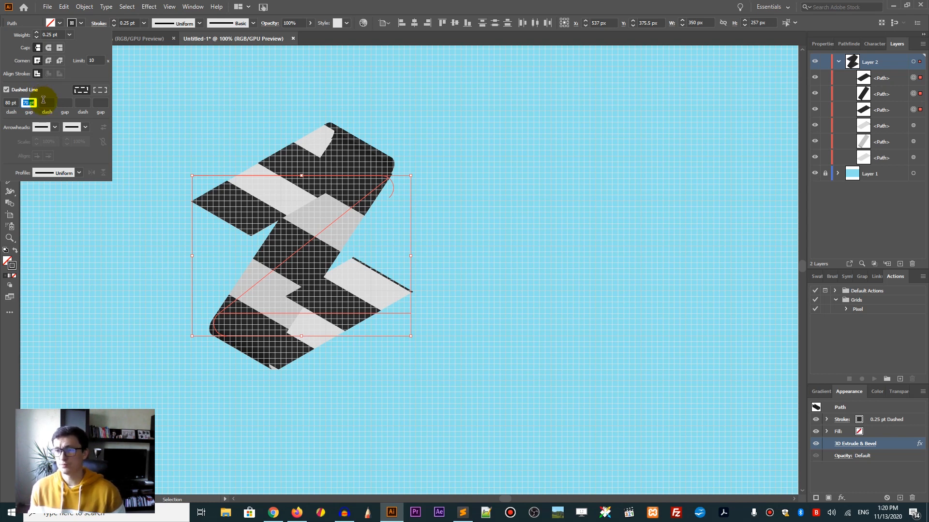
left_click(170, 95)
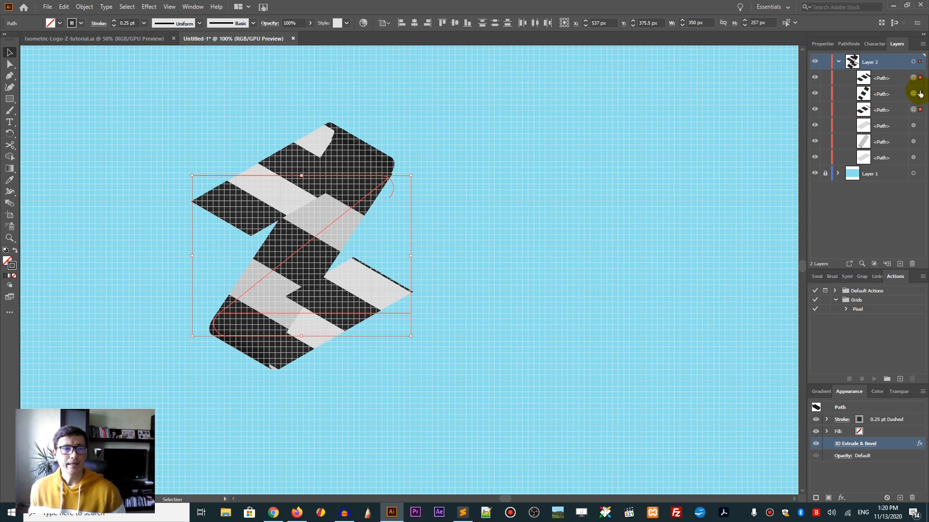
- Bring both the light and the dashed version of the upper ribbon piece to the front
left_click(172, 125)
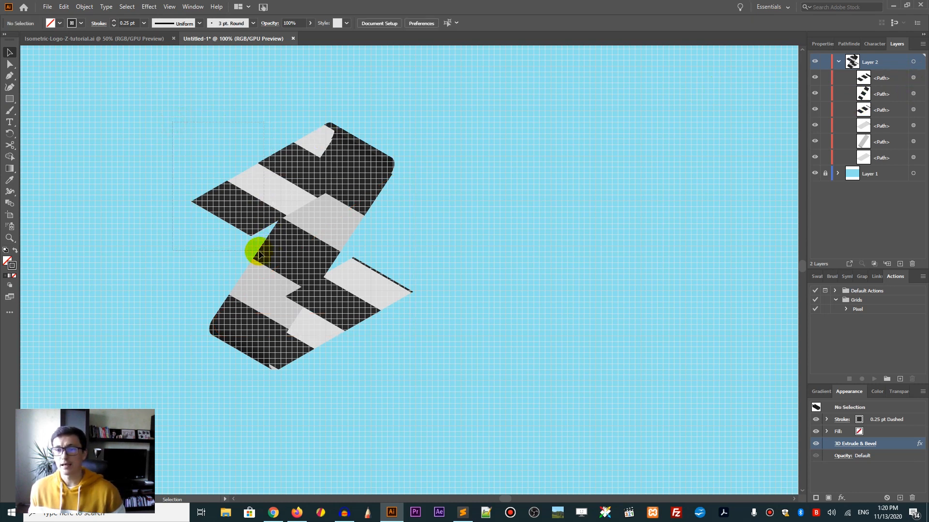
left_click_drag(259, 254, 250, 250)
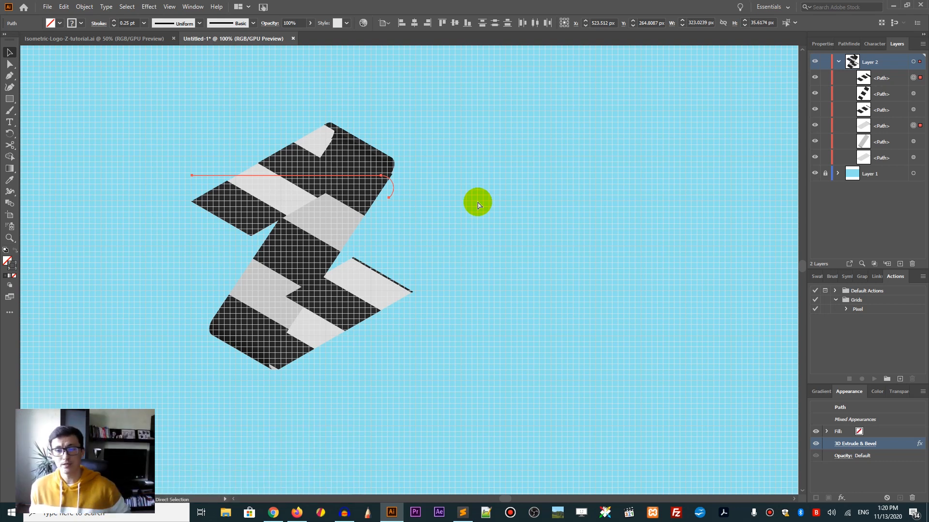
key("ctrl+shift+bracketright")
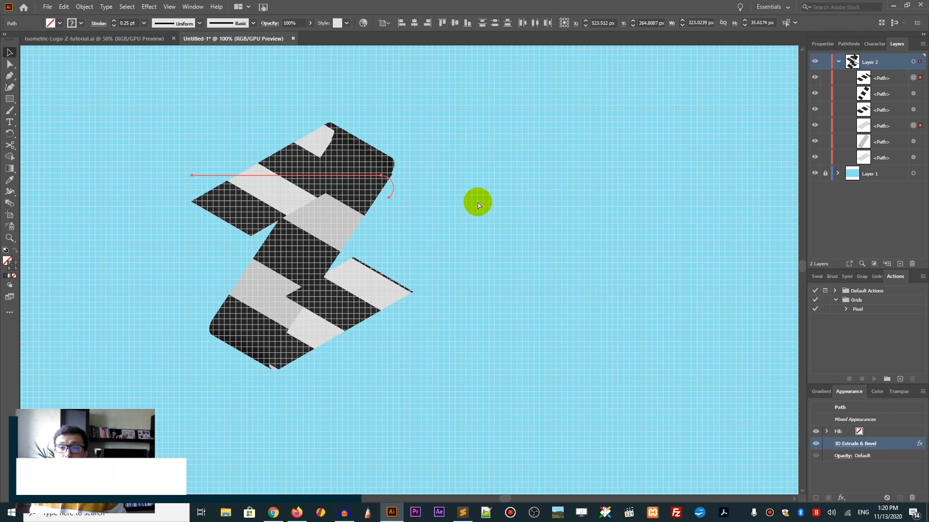
- Send both the light and the dashed version of the bottom ribbon piece to the back
left_click_drag(453, 248, 362, 349)
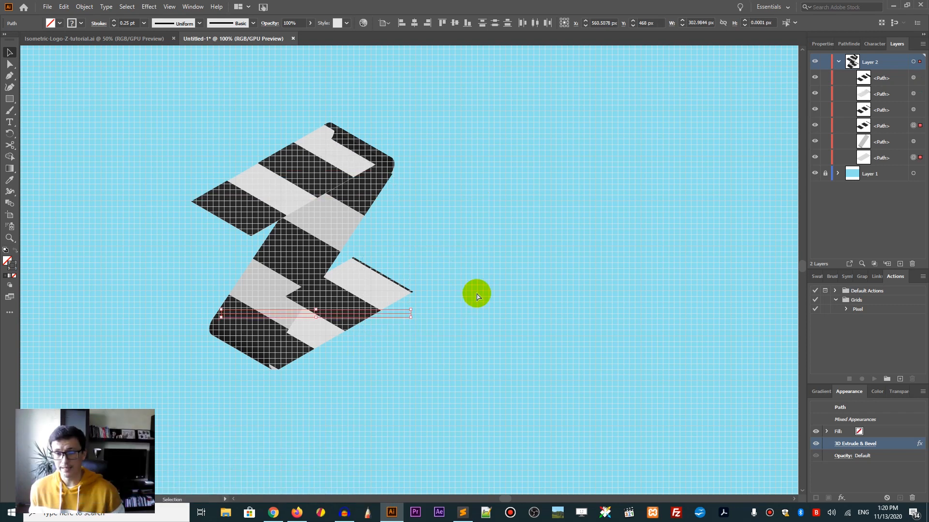
key("a")
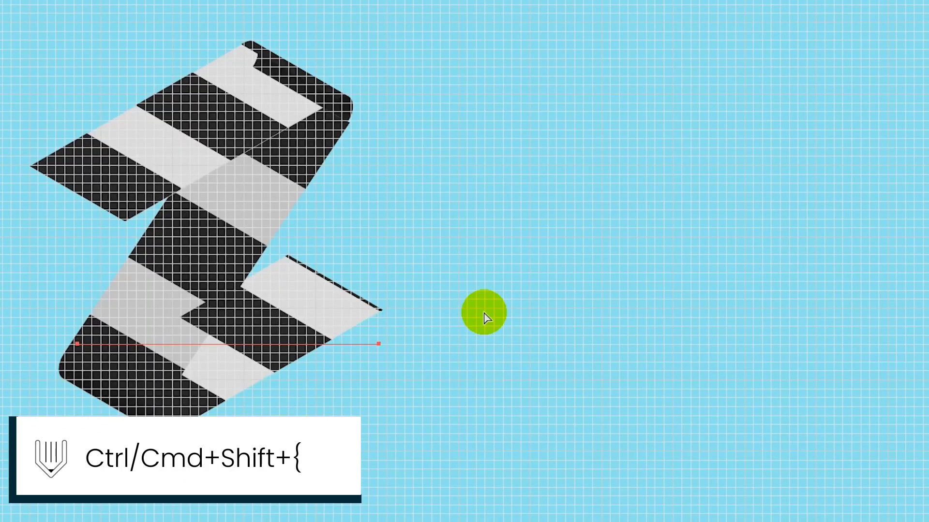
key("v")
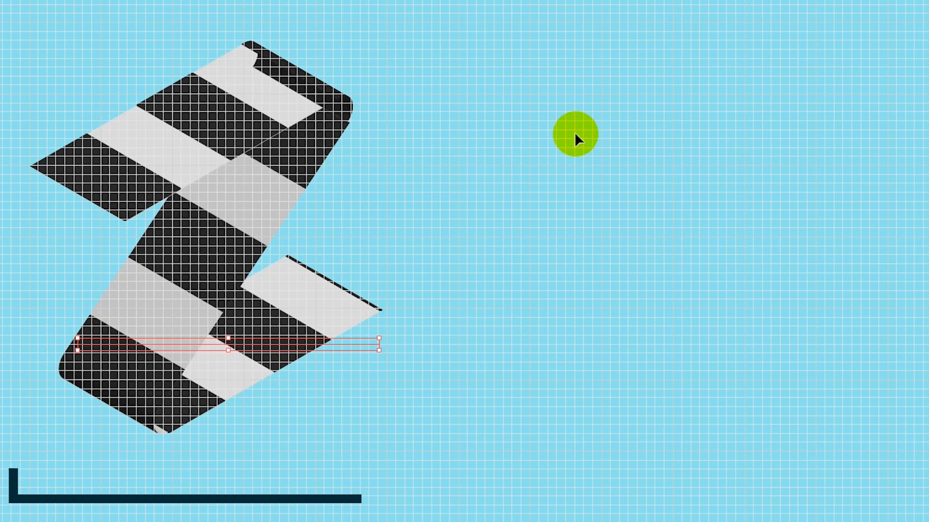
- Examine the stacking order of the paths in Layer 2, targeting the upper, diagonal and bottom pieces in turn
left_click_drag(928, 1, 553, 8)
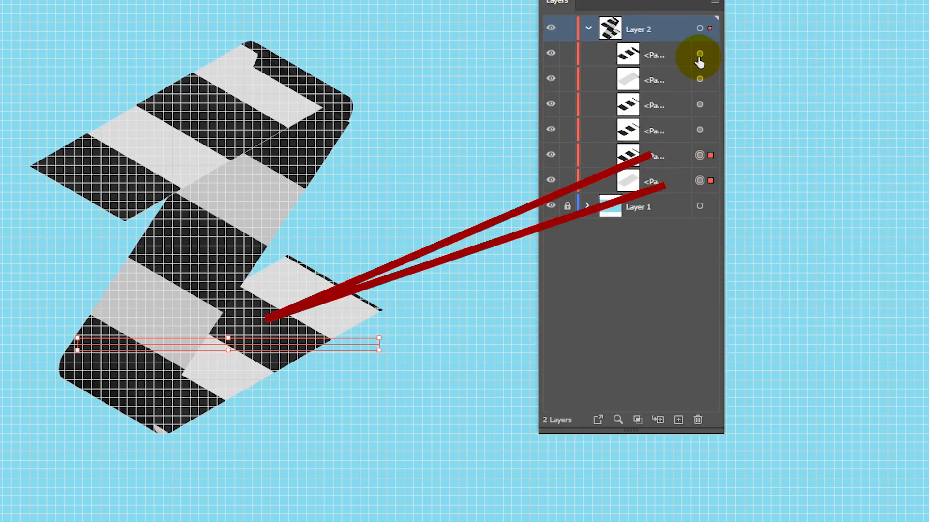
left_click(699, 55)
left_click(699, 80, "shift")
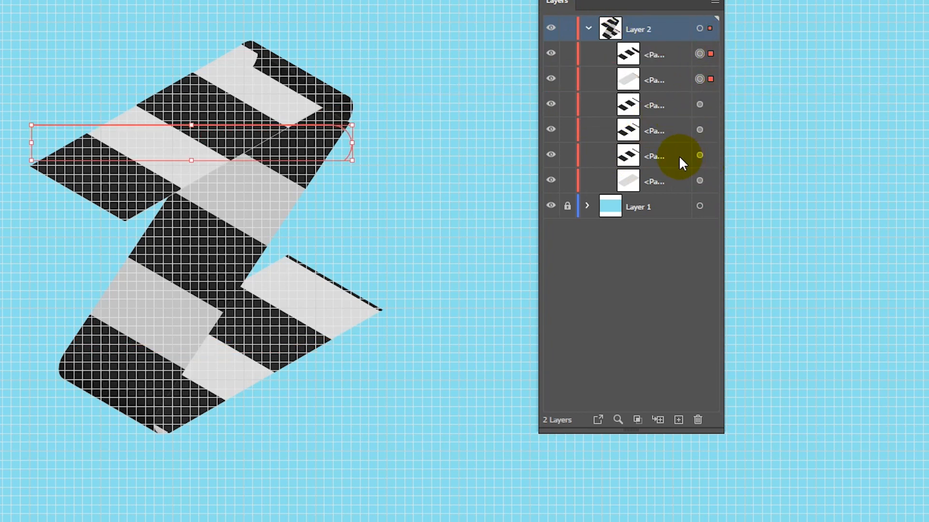
left_click(699, 130)
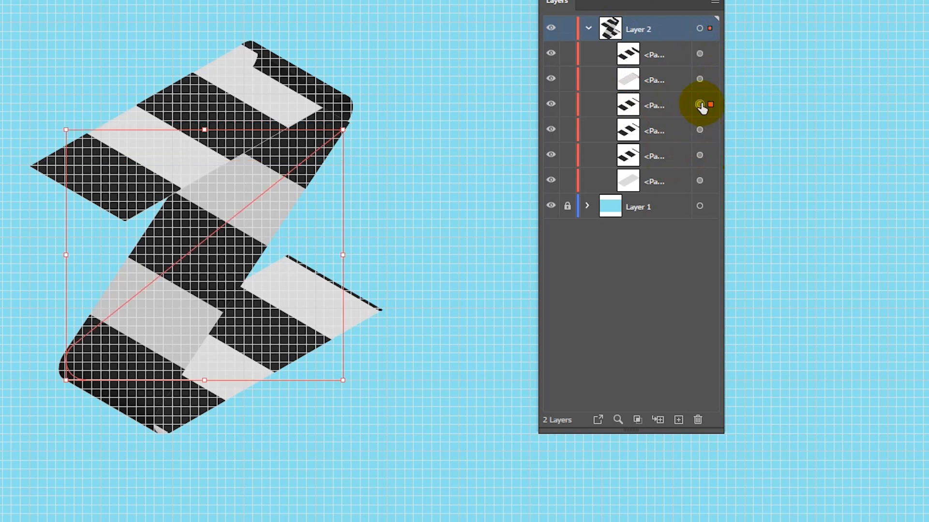
left_click_drag(17, 43, 119, 219)
left_click(699, 155)
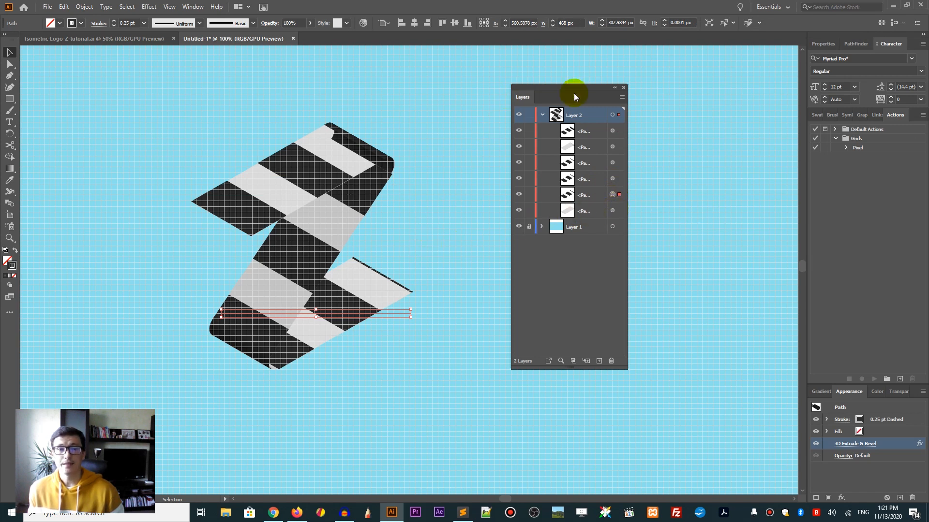
left_click_drag(520, 95, 912, 54)
- Set the 3D Extrude & Bevel surface of all ribbon pieces to No Shading
left_click_drag(140, 86, 481, 400)
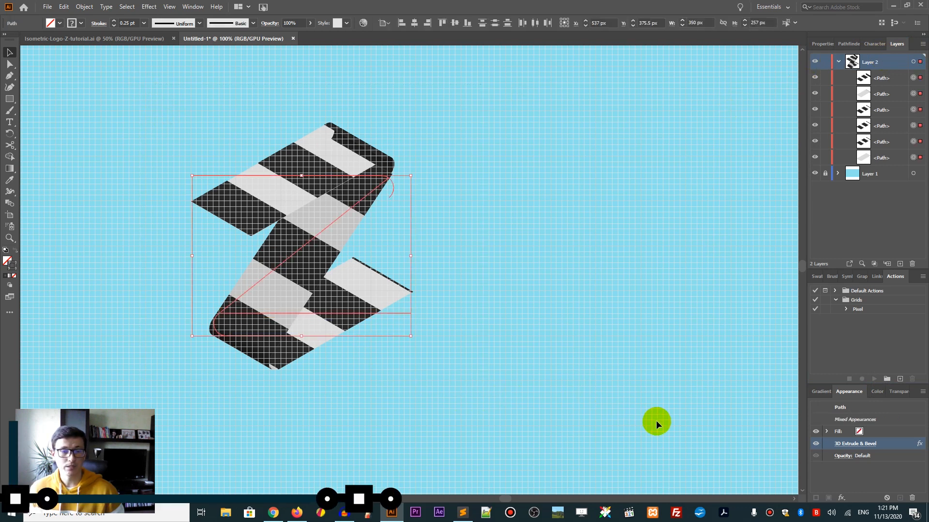
key("ctrl+a")
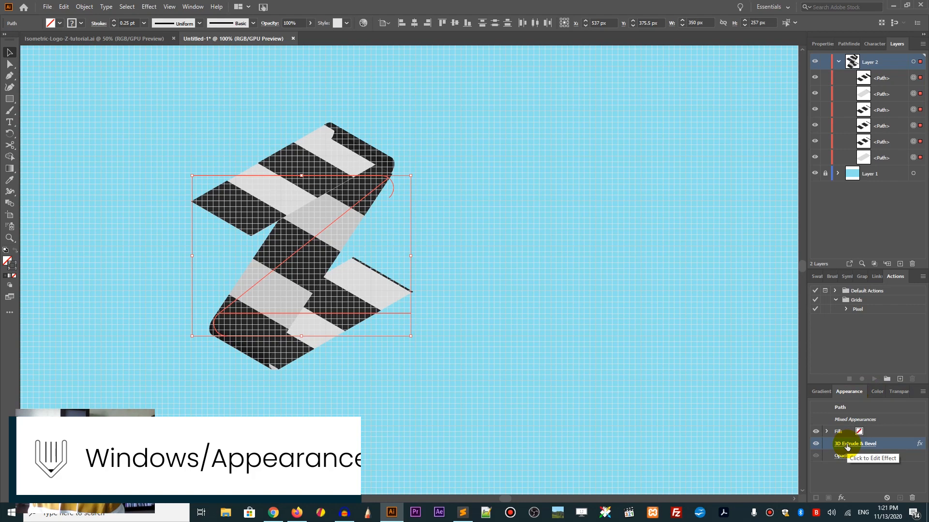
left_click(846, 444)
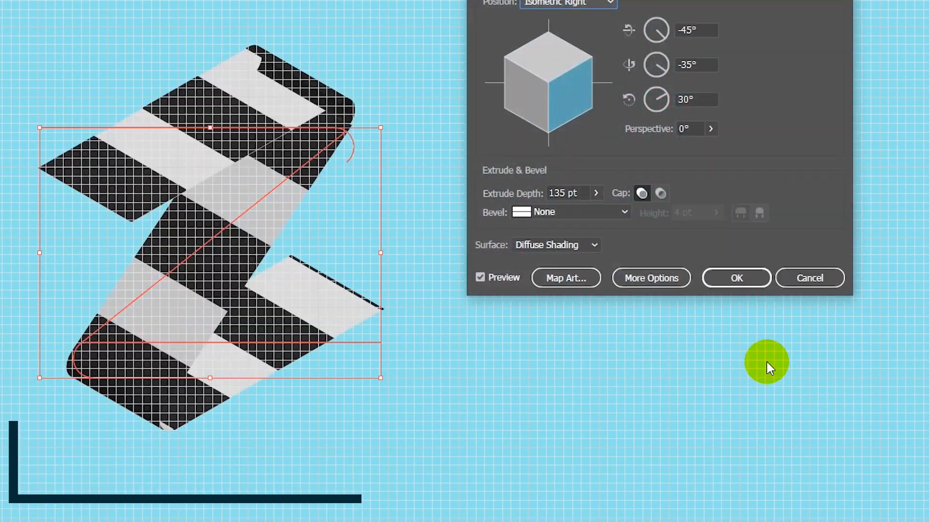
left_click(545, 245)
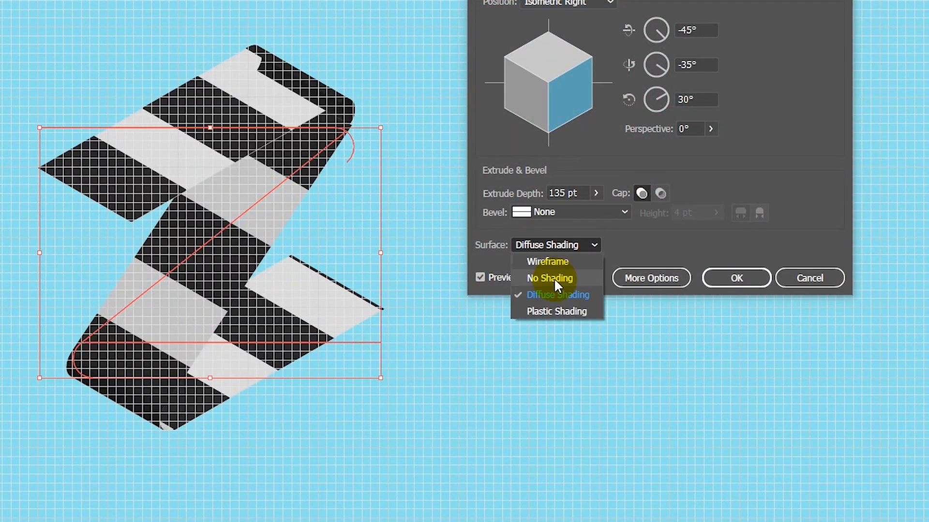
left_click(554, 278)
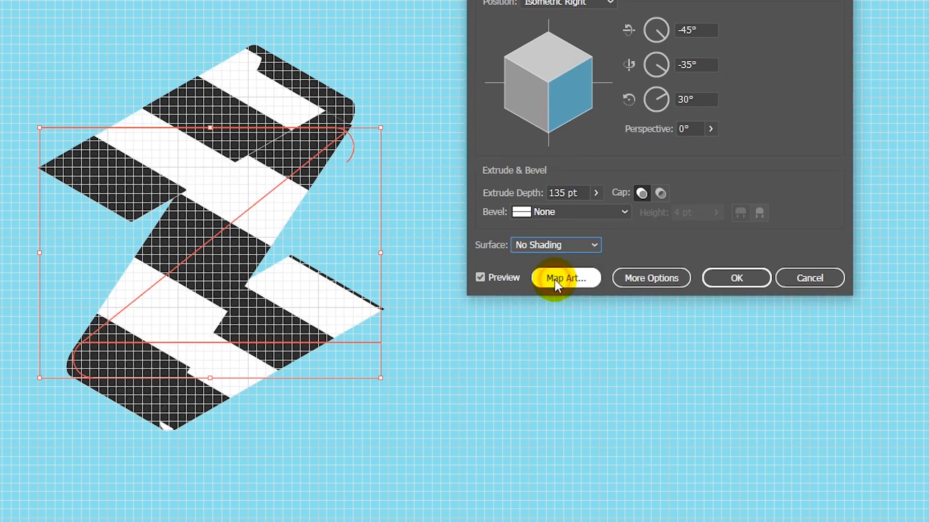
left_click(750, 275)
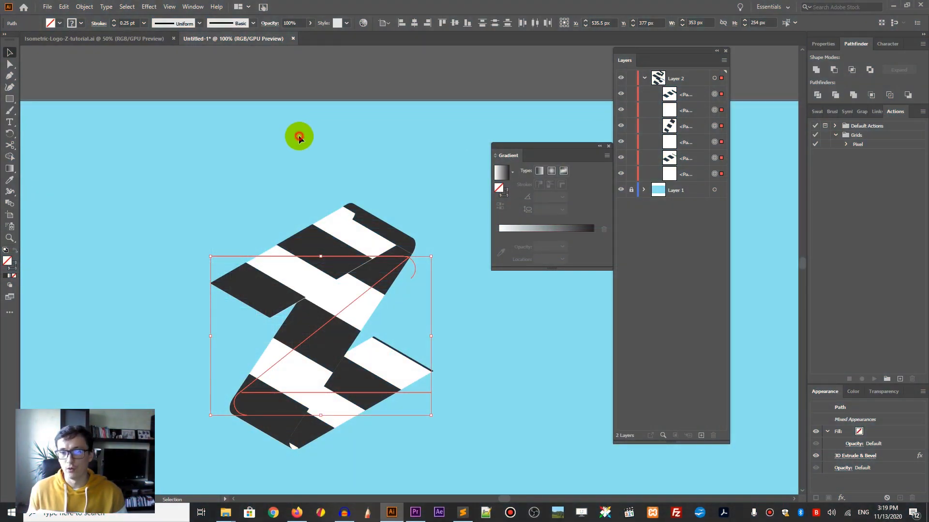
- Expand the appearance of all the ribbon artwork and ungroup the resulting groups down to individual paths
left_click(299, 137)
key("ctrl+a")
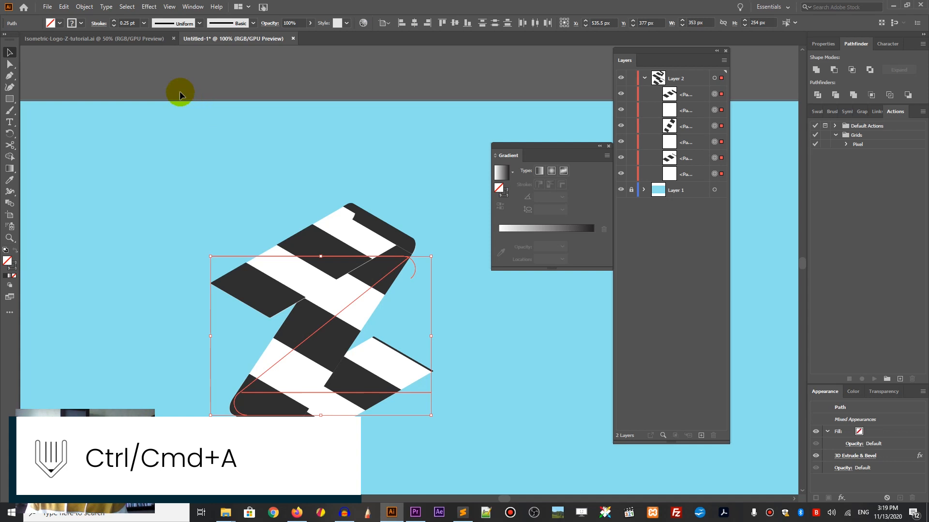
left_click(84, 7)
left_click(145, 134)
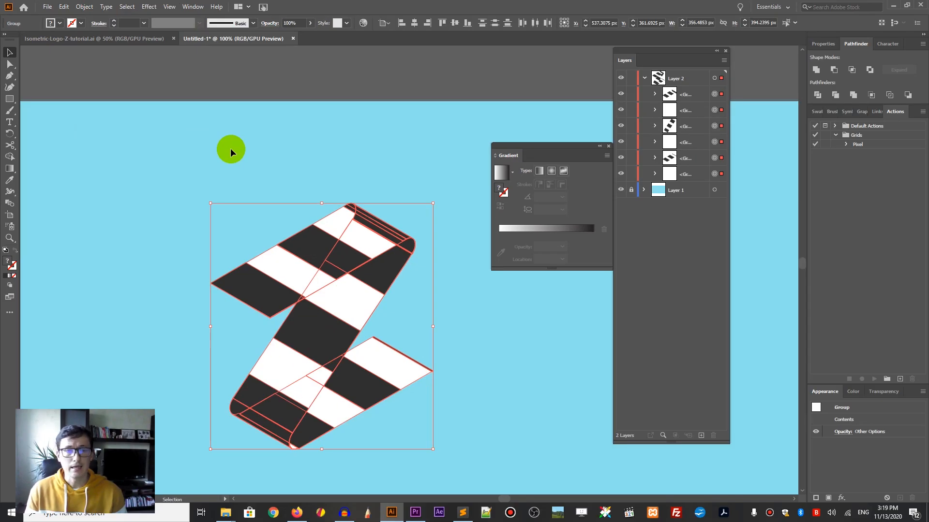
key("ctrl+shift+g")
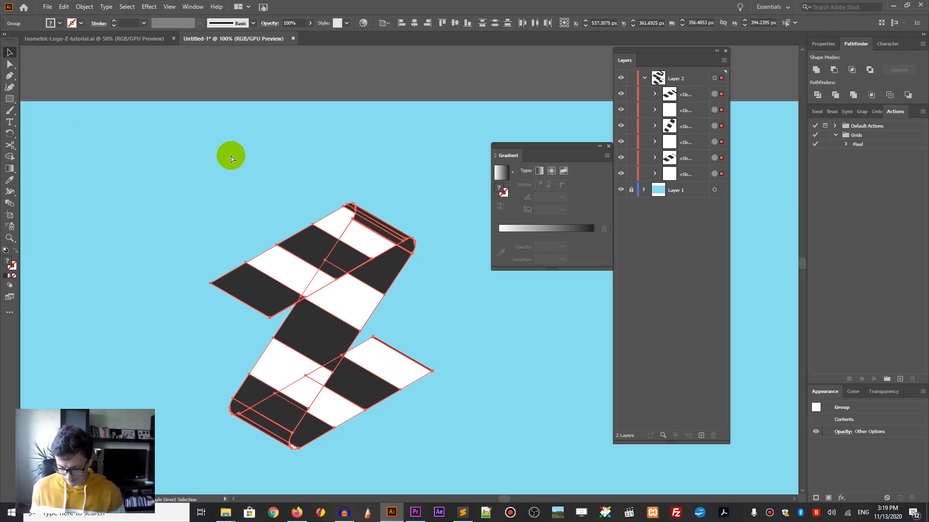
key("ctrl+shift+g")
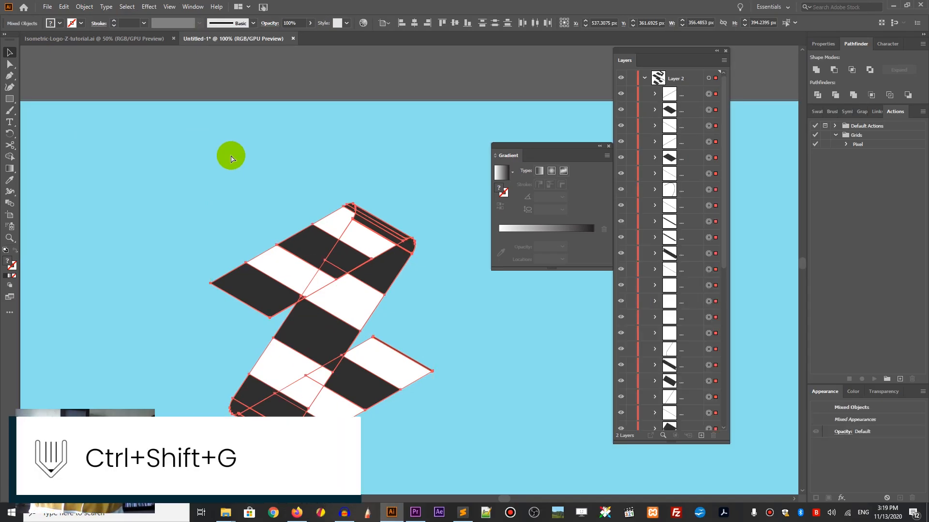
key("ctrl+shift+g")
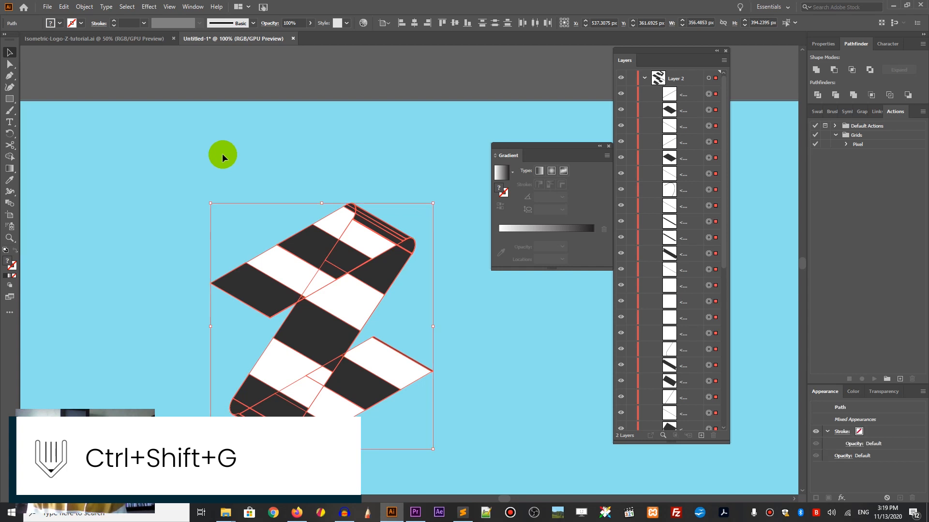
- Delete the unneeded thin edge paths left over from the expansion in Layer 2, one after another
left_click(709, 95)
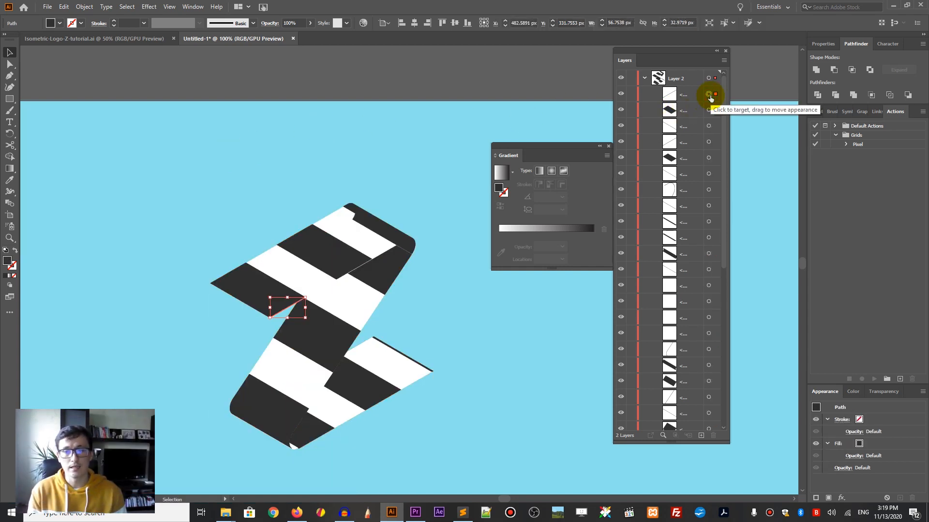
key("Delete")
left_click(709, 110)
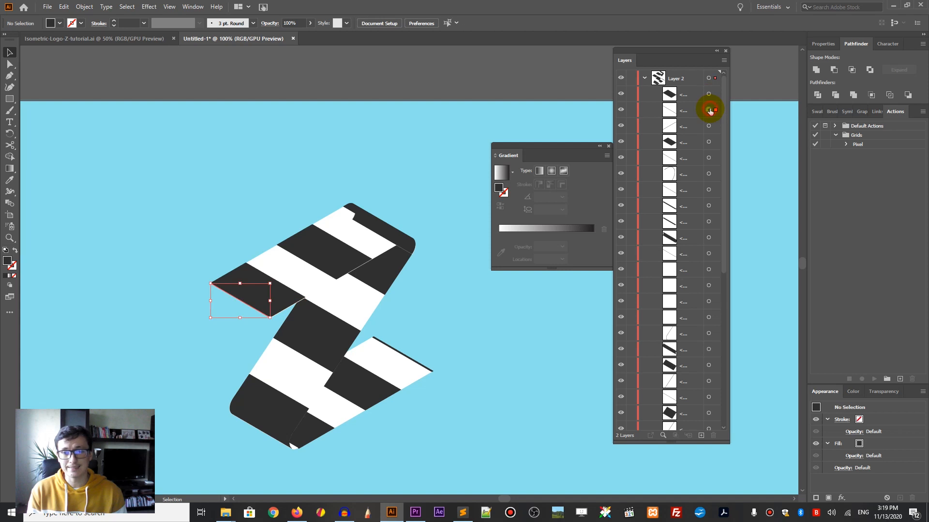
key("Delete")
left_click(709, 144)
key("Delete")
key("Delete")
left_click(709, 206)
left_click(709, 222)
key("Delete")
left_click(709, 238)
left_click(709, 255)
left_click(709, 271)
key("Delete")
left_click(709, 286)
left_click(708, 302)
key("Delete")
left_click(709, 303)
key("Delete")
left_click(709, 320)
key("Delete")
left_click(709, 334)
key("Delete")
left_click(709, 250)
key("Delete")
left_click(708, 272)
left_click(710, 288)
key("Delete")
left_click(710, 302)
key("Delete")
left_click(710, 314)
key("Delete")
left_click(710, 343)
key("Delete")
left_click(708, 359)
key("Delete")
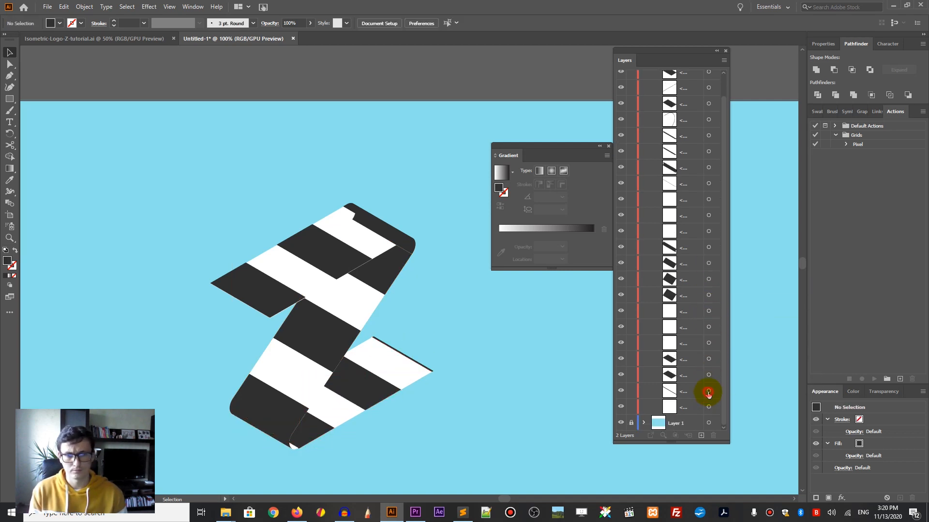
left_click(706, 399)
- Unite the two adjacent dark pieces at the upper fold into one shape with the Pathfinder
left_click(709, 206)
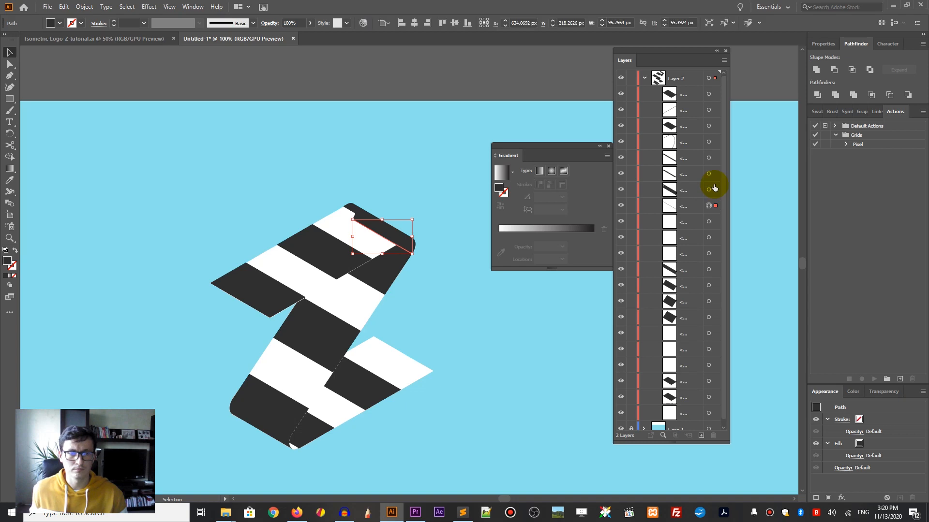
left_click(709, 189, "shift")
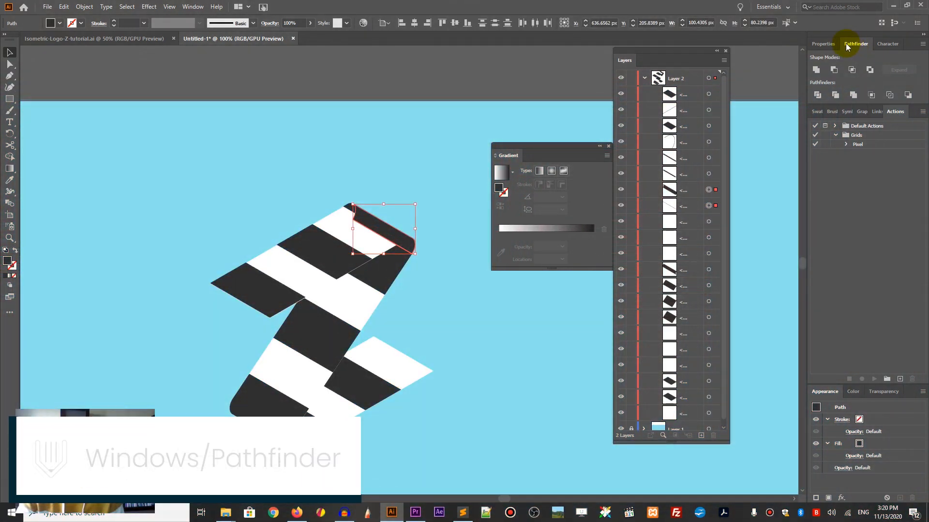
left_click(192, 6)
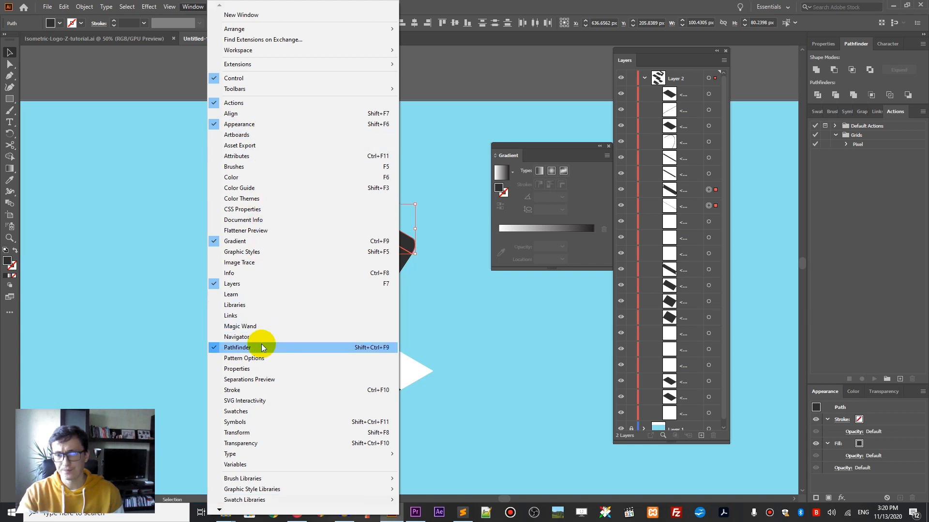
left_click(850, 41)
left_click(816, 69)
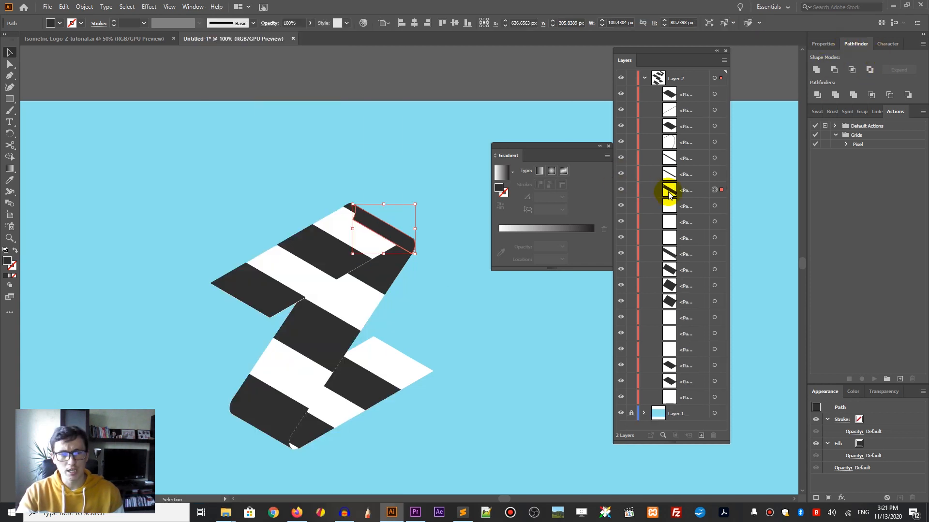
- Unite the thin slivers along the upper fold, merge them with the light upper ribbon piece, and fill the shape white
left_click(716, 174)
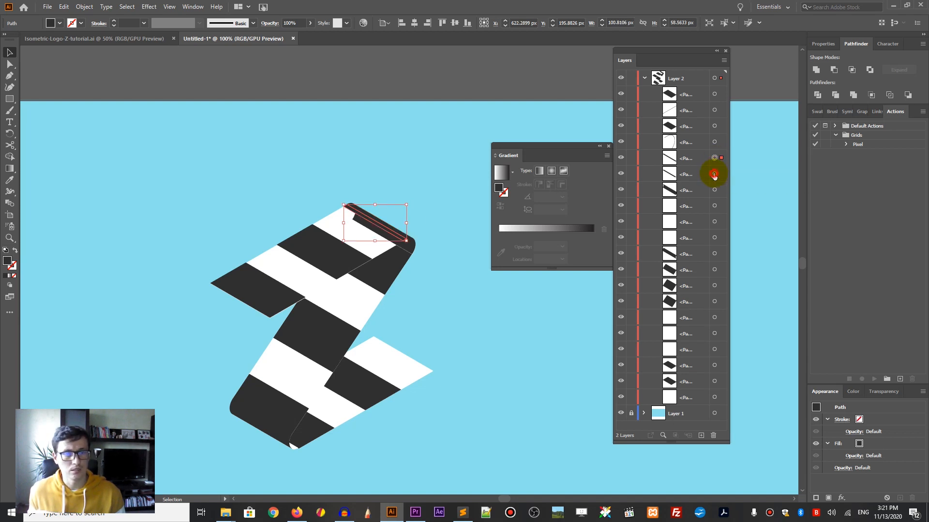
left_click(715, 173, "shift")
left_click(819, 67)
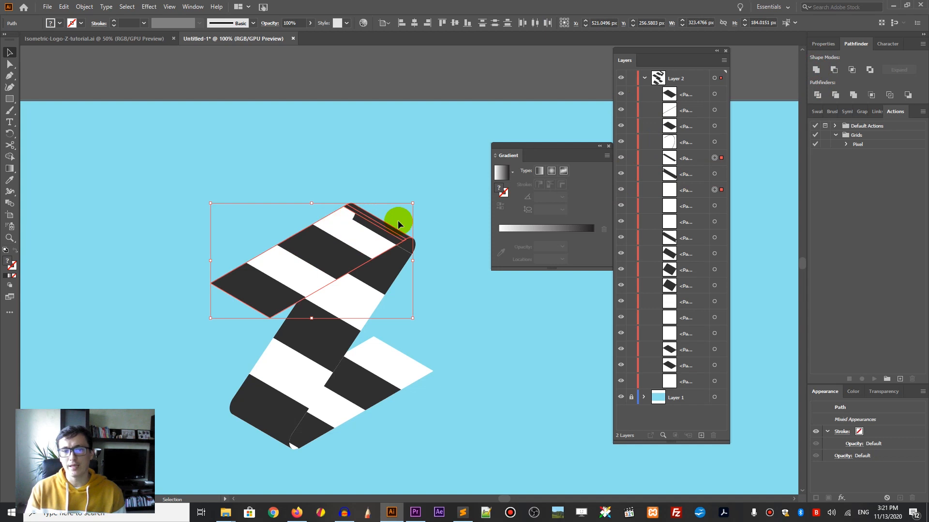
key("i")
left_click(303, 381)
left_click(9, 52)
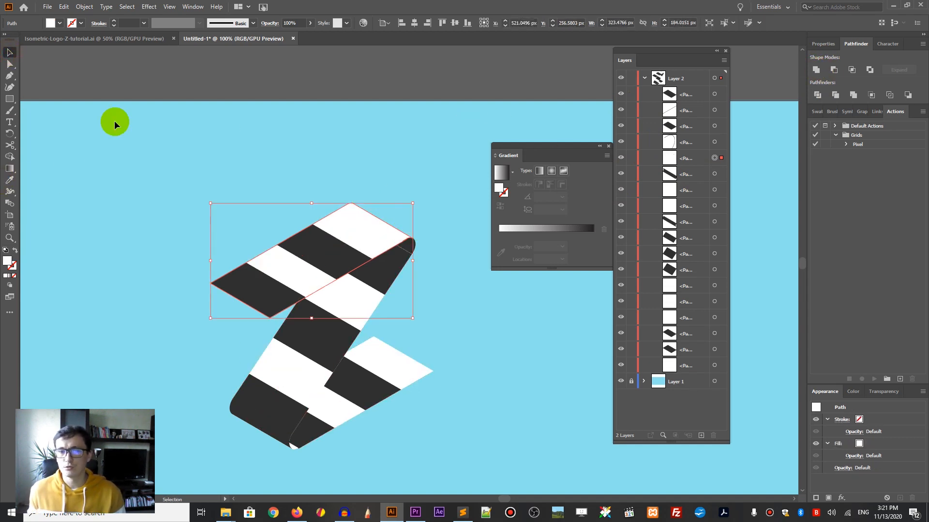
- Unite the sliver at the lower fold with the light bottom ribbon piece and send the shape to the back
left_click(294, 452)
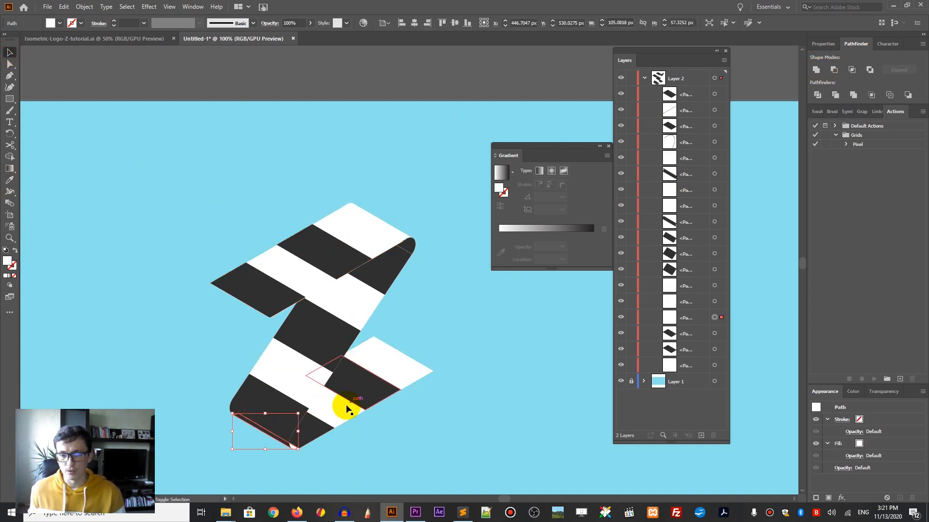
left_click(339, 410, "shift")
left_click(816, 69)
key("ctrl+shift+[")
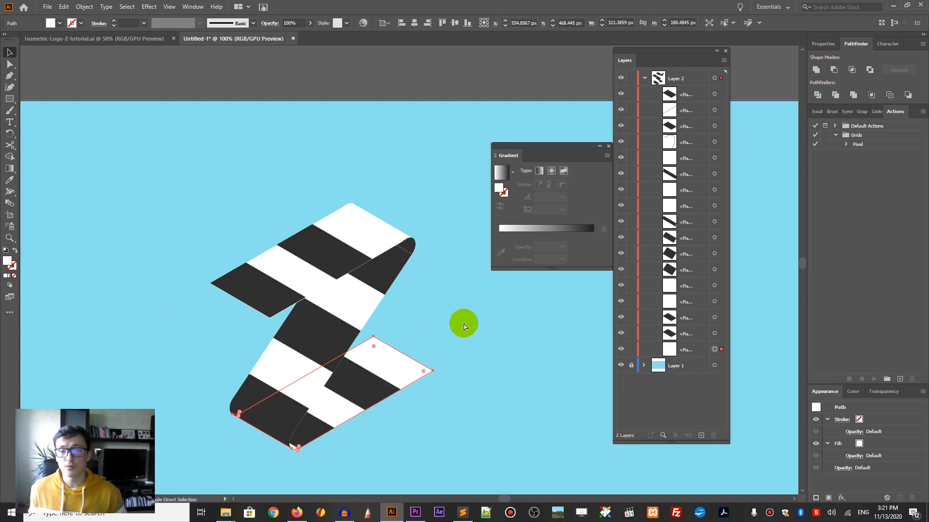
- Recolour the dark upper fold piece white and unite the light pieces of the diagonal ribbon section
left_click(406, 245)
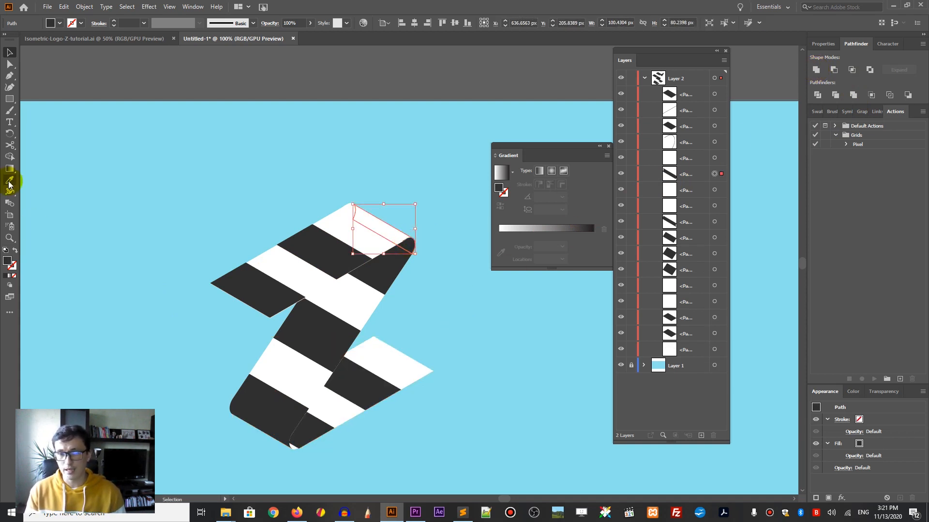
left_click(352, 295, "shift")
left_click(816, 70)
key("ctrl+shift+[")
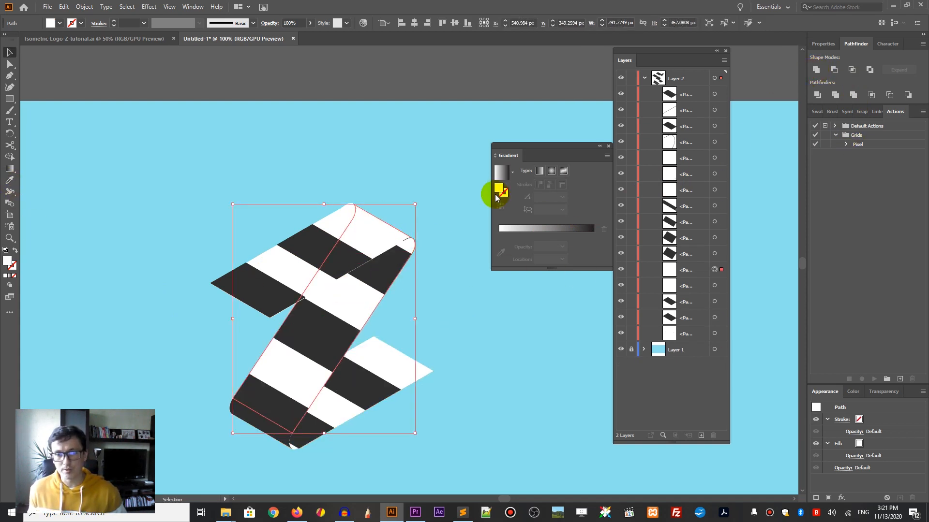
left_click(435, 223)
left_click(360, 305)
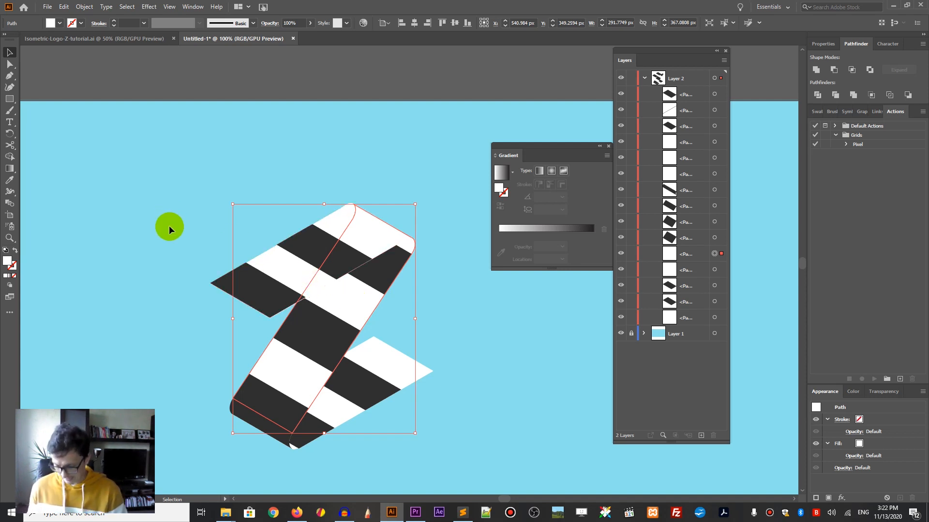
- Round the free-end corners of the upper ribbon piece and its dark end stripe to a radius of about 38 px
key("a")
left_click_drag(155, 227, 237, 331)
left_click(278, 321)
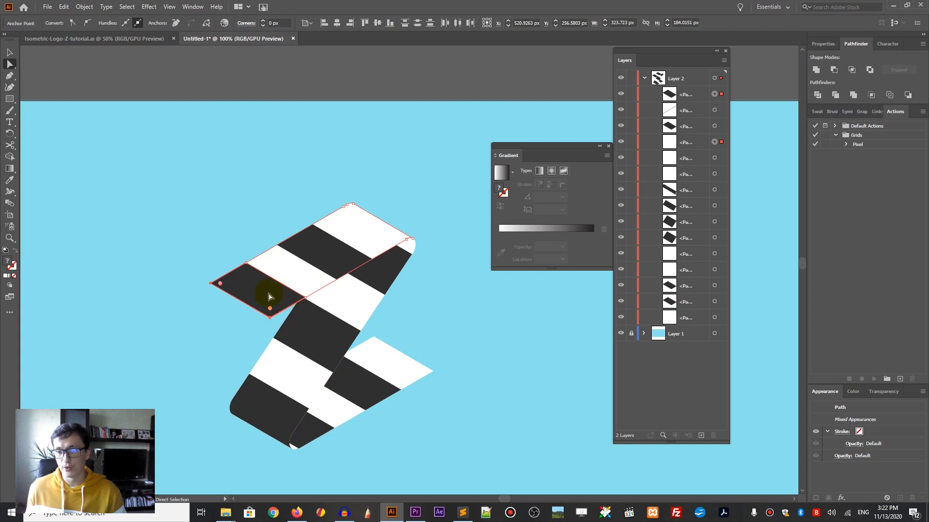
left_click_drag(225, 284, 308, 269)
left_click_drag(247, 328, 286, 306)
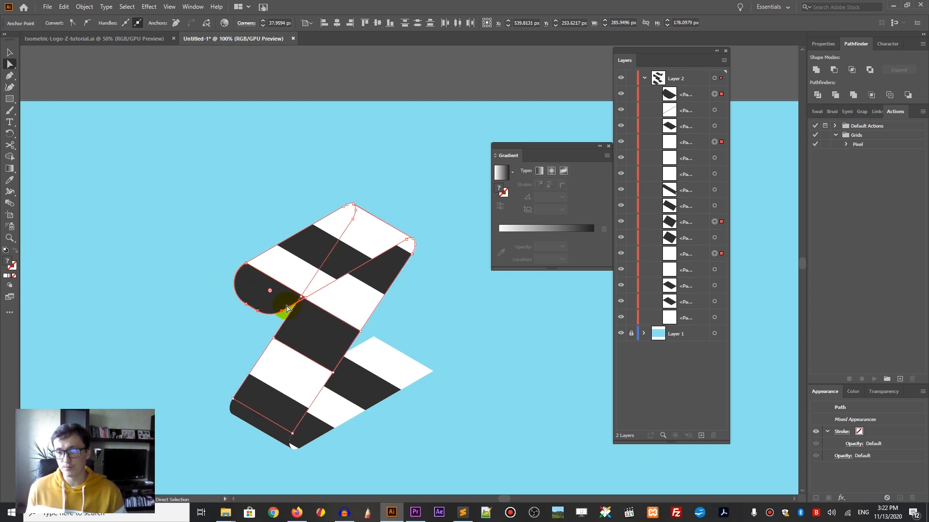
left_click(213, 208)
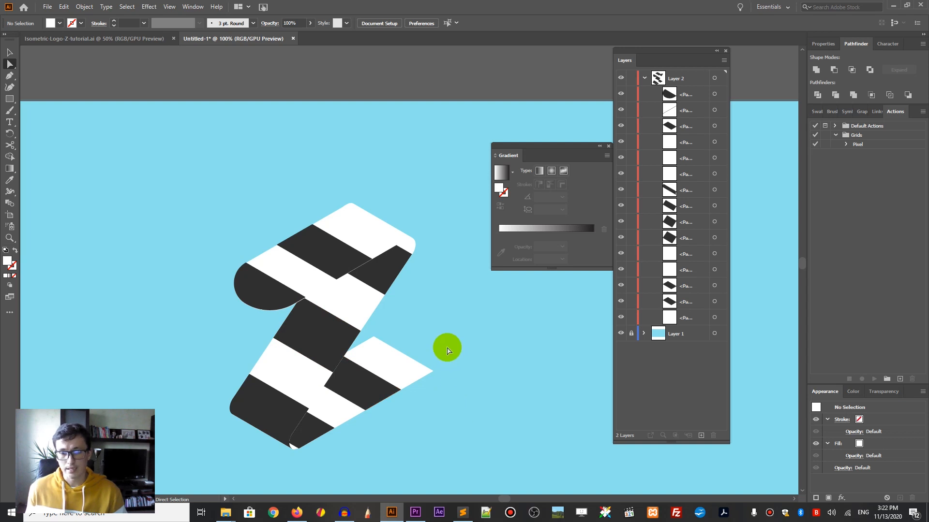
- Round both free-end corners of the light bottom ribbon piece
left_click(422, 380)
left_click_drag(421, 373, 408, 376)
left_click(436, 330)
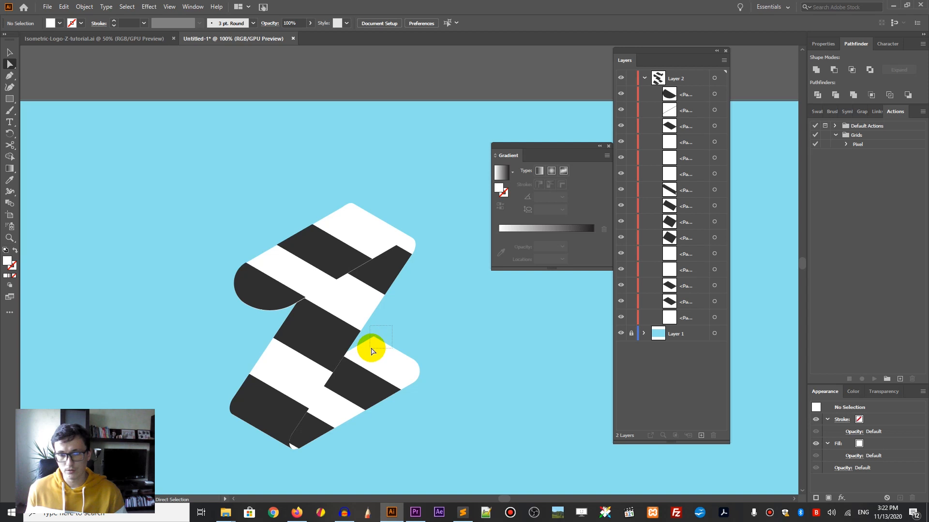
left_click(375, 347)
left_click_drag(373, 344, 381, 384)
left_click(448, 352)
- Fill the light diagonal ribbon piece with a white-to-black linear gradient at 0°
key("v")
left_click(364, 314)
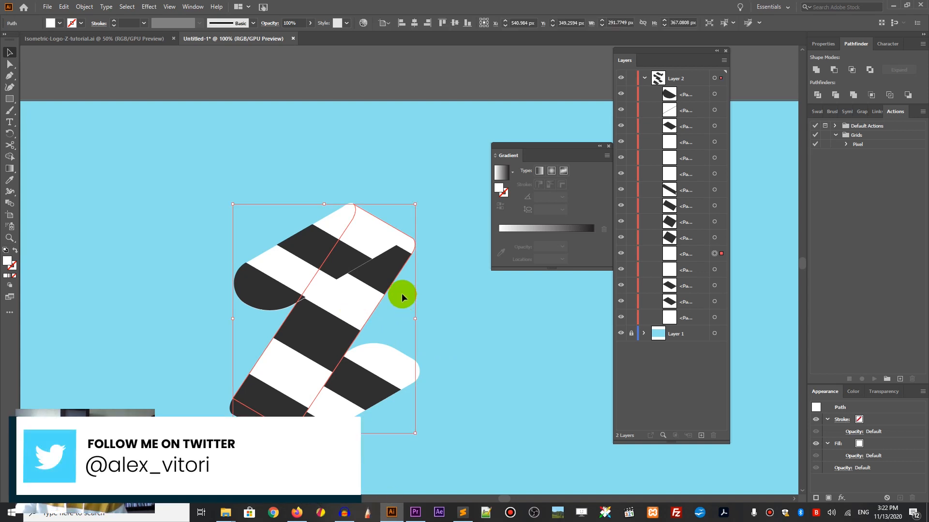
left_click(194, 9)
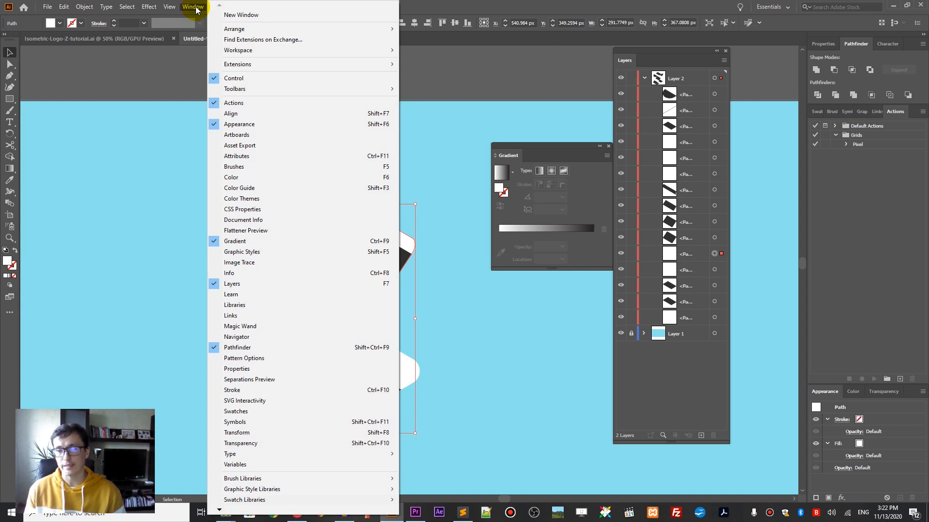
left_click(196, 8)
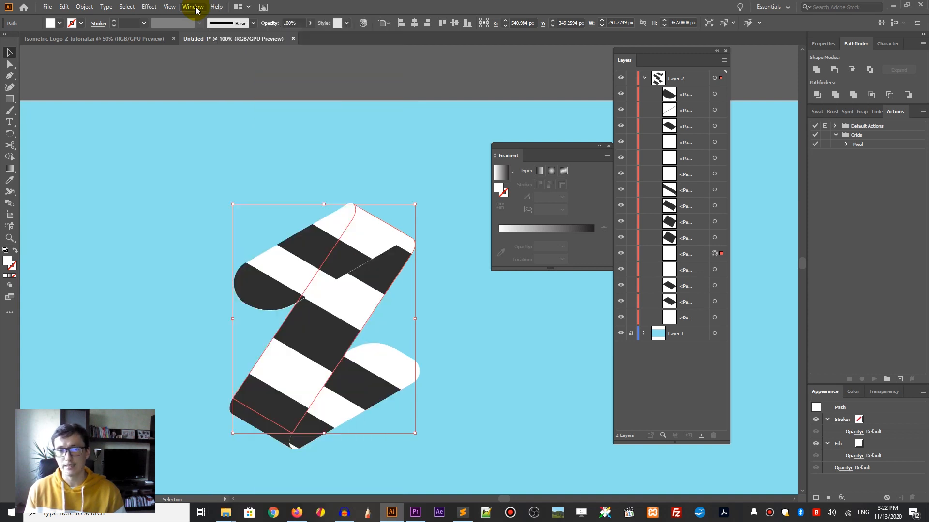
left_click(554, 233)
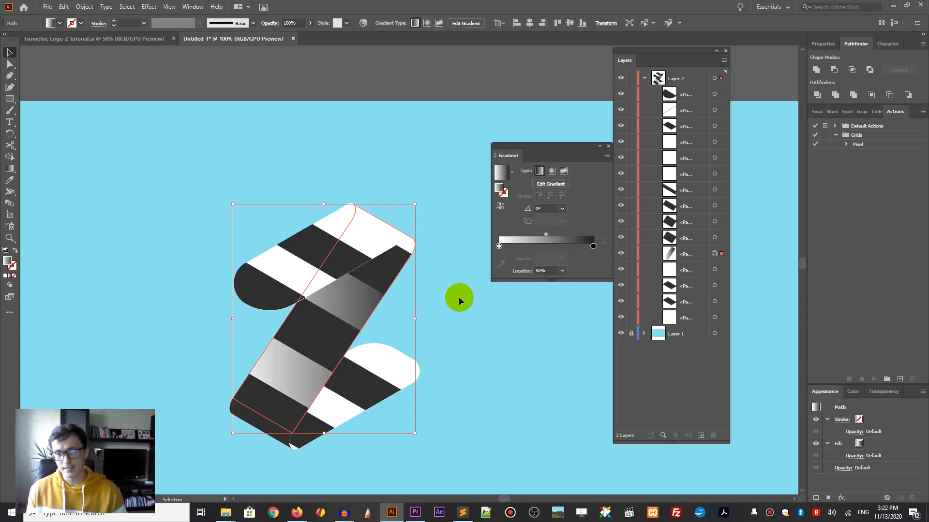
- Unite the white upper fold piece with the gradient-filled diagonal ribbon piece into one shape
left_click(428, 252)
left_click(413, 249)
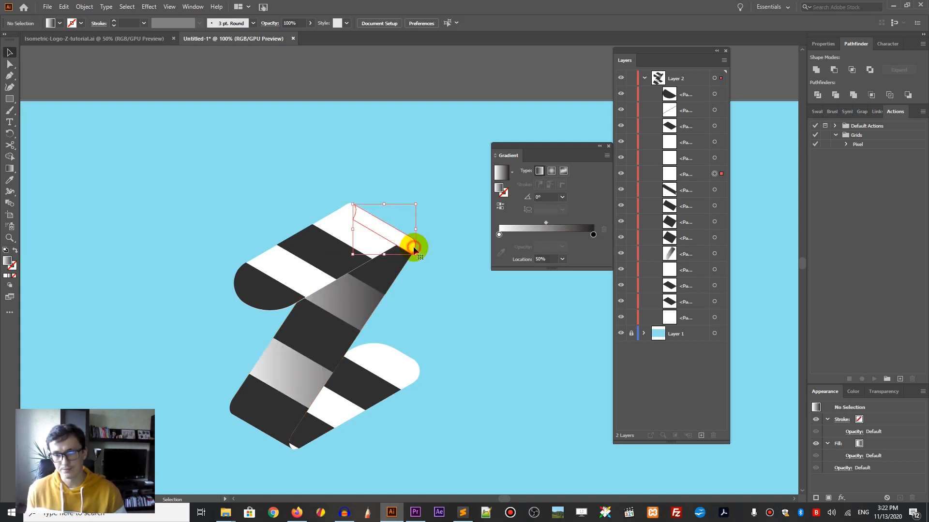
left_click(373, 311, "shift")
left_click(816, 69)
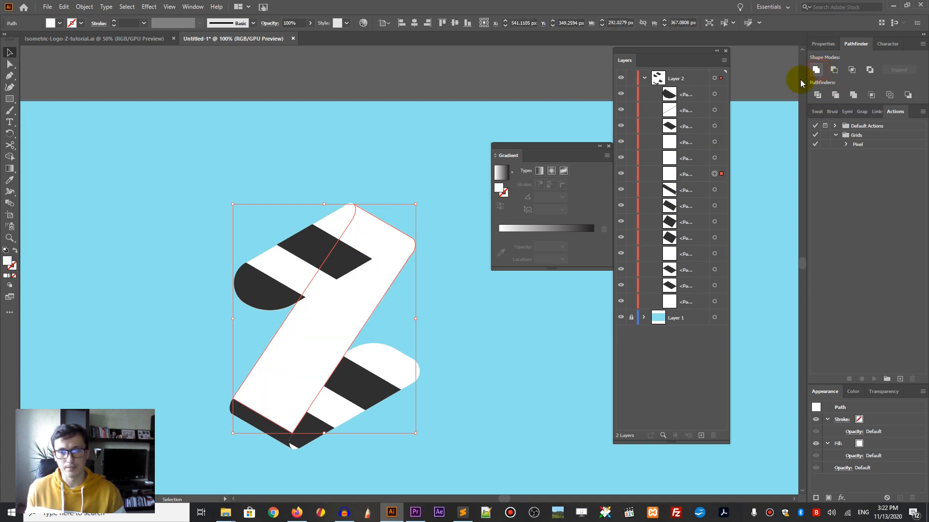
- Send the united diagonal shape backward in the stacking order until it sits behind all of the diagonal's dark stripes
key("a")
key("ctrl+bracketleft")
key("ctrl+bracketleft")
key("ctrl+bracketleft")
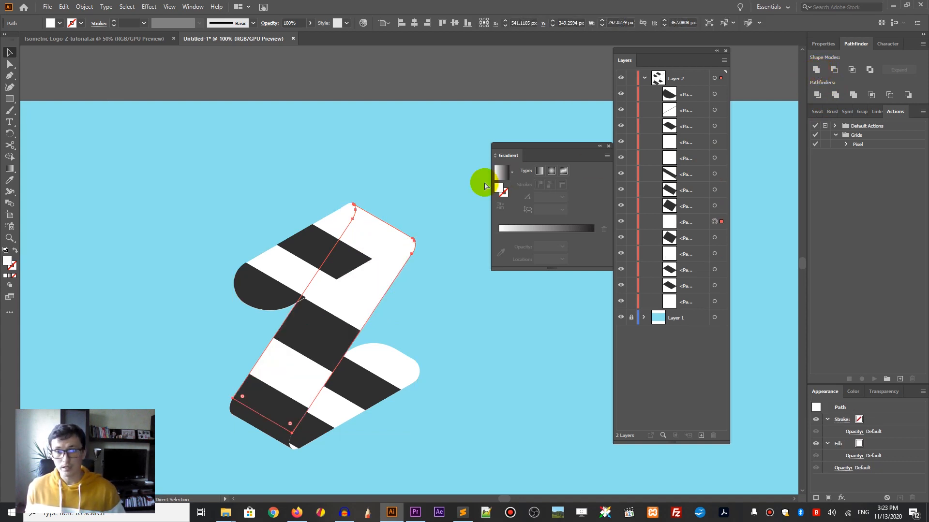
key("ctrl+bracketleft")
key("ctrl+bracketleft")
key("v")
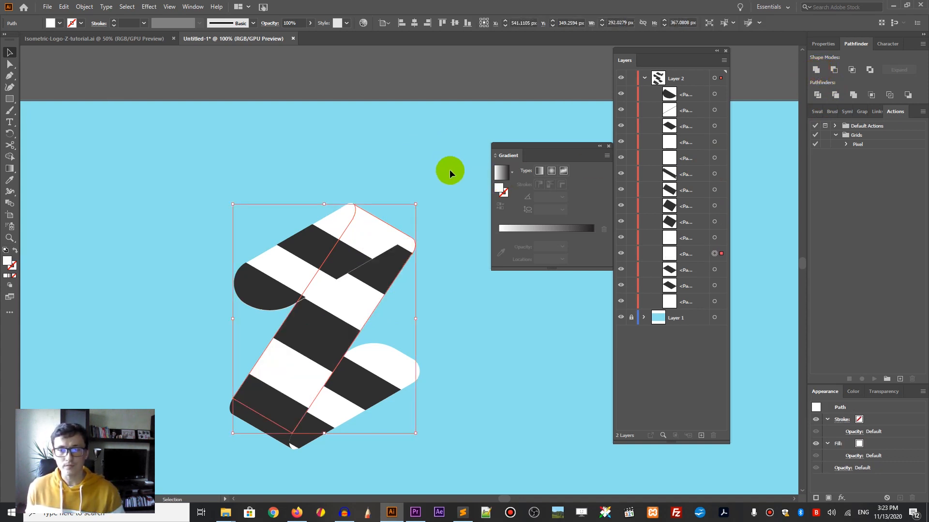
- Fill the united diagonal shape with a linear gradient along the ribbon at about 59°, from white to mid grey at the upper fold
left_click(535, 228)
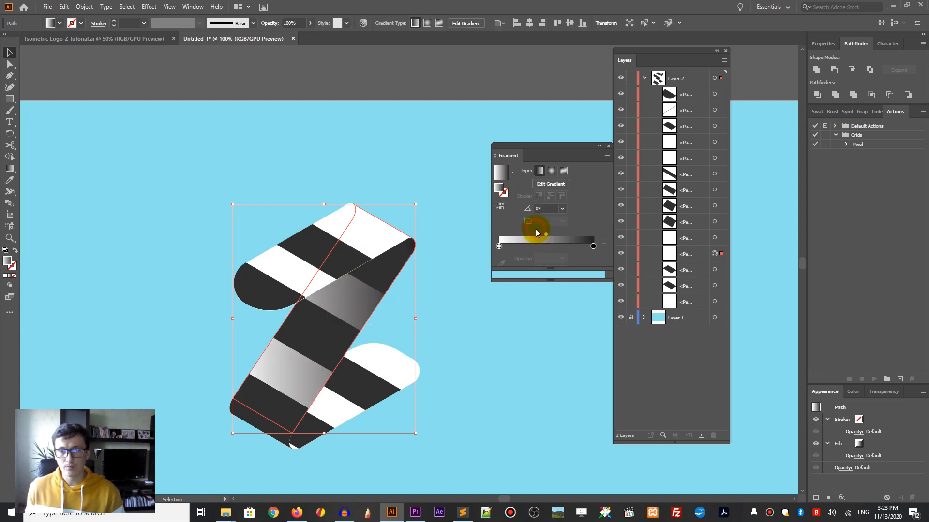
key("g")
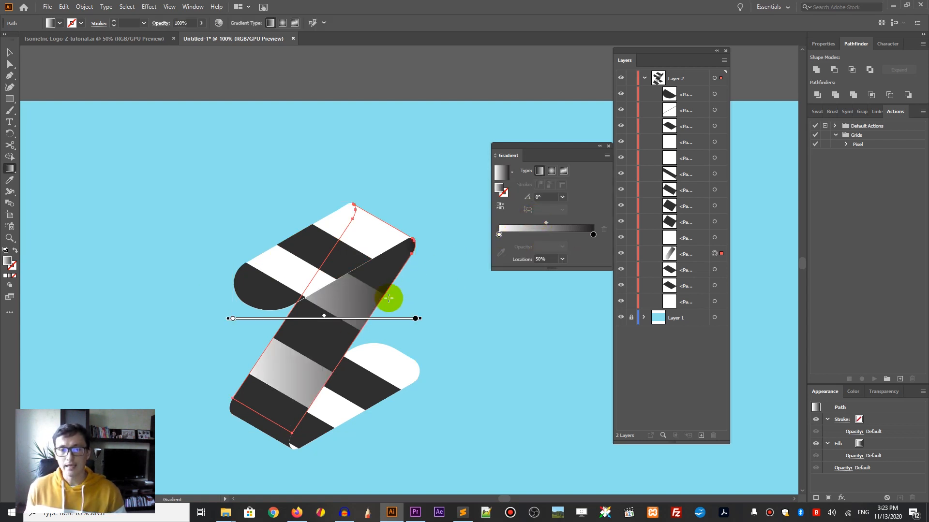
mouse_move(284, 371)
left_mouse_down()
mouse_move(352, 286)
mouse_move(429, 139)
mouse_move(403, 155)
mouse_move(415, 172)
left_mouse_up()
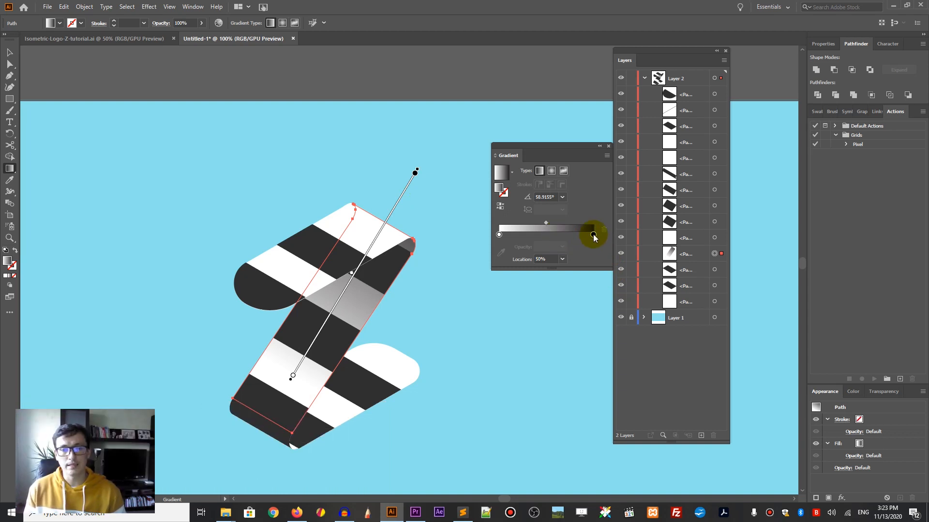
left_click(556, 236)
left_click_drag(557, 234, 593, 235)
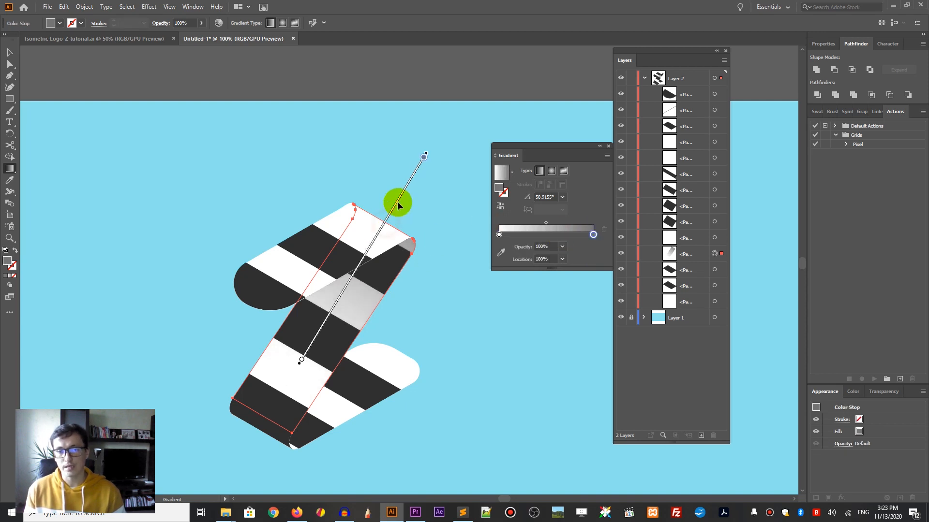
- Fill the light bottom ribbon piece with the white-to-grey linear gradient at about -154°, running from its rounded free end towards the lower fold
key("v")
left_click(329, 419)
left_click(563, 234)
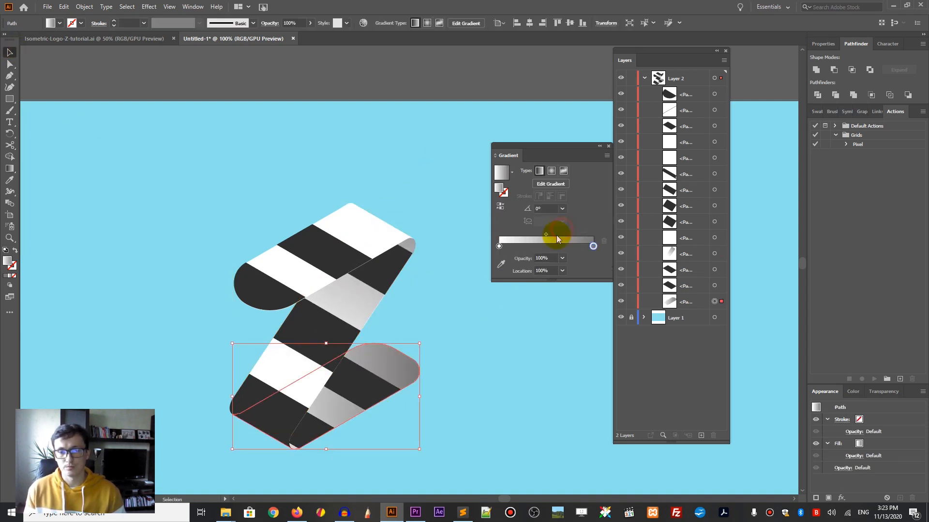
key("g")
mouse_move(419, 350)
left_mouse_down()
mouse_move(267, 439)
mouse_move(228, 436)
mouse_move(188, 466)
left_mouse_up()
key("v")
left_click(57, 156)
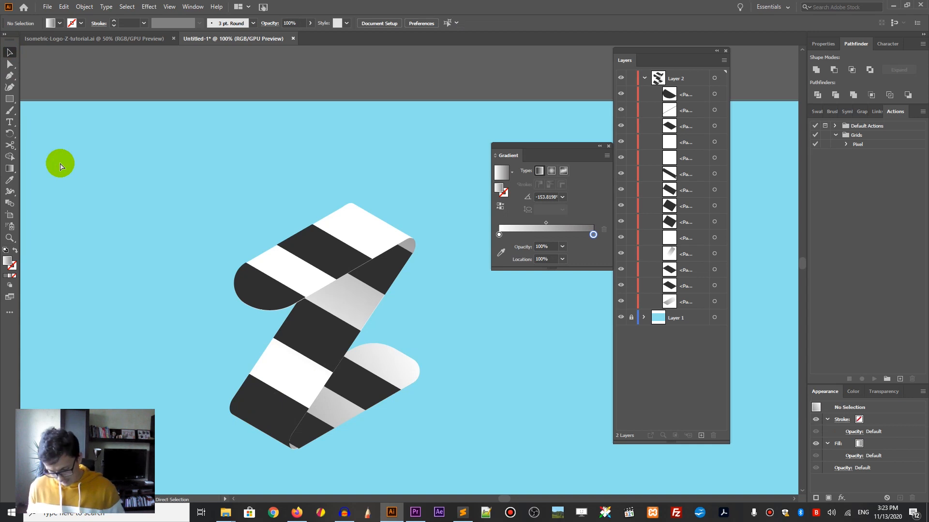
key("ctrl+minus")
key("ctrl+minus")
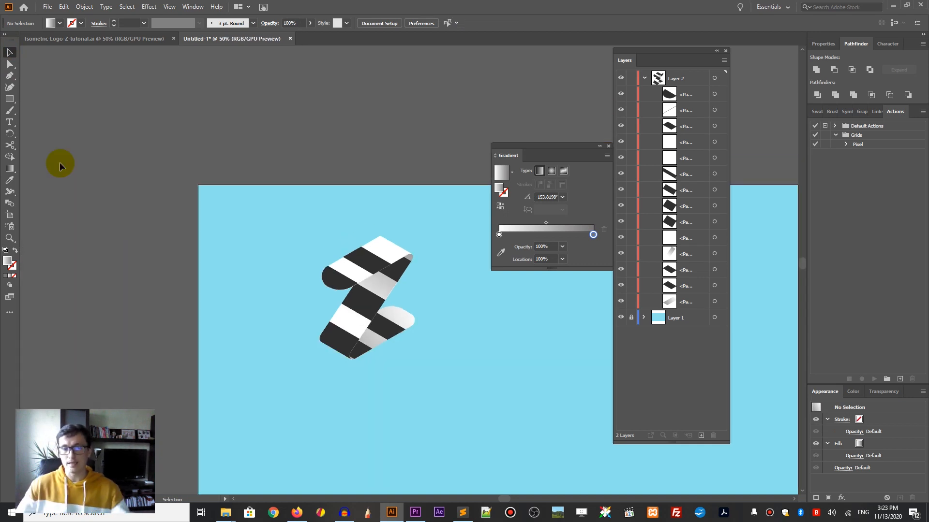